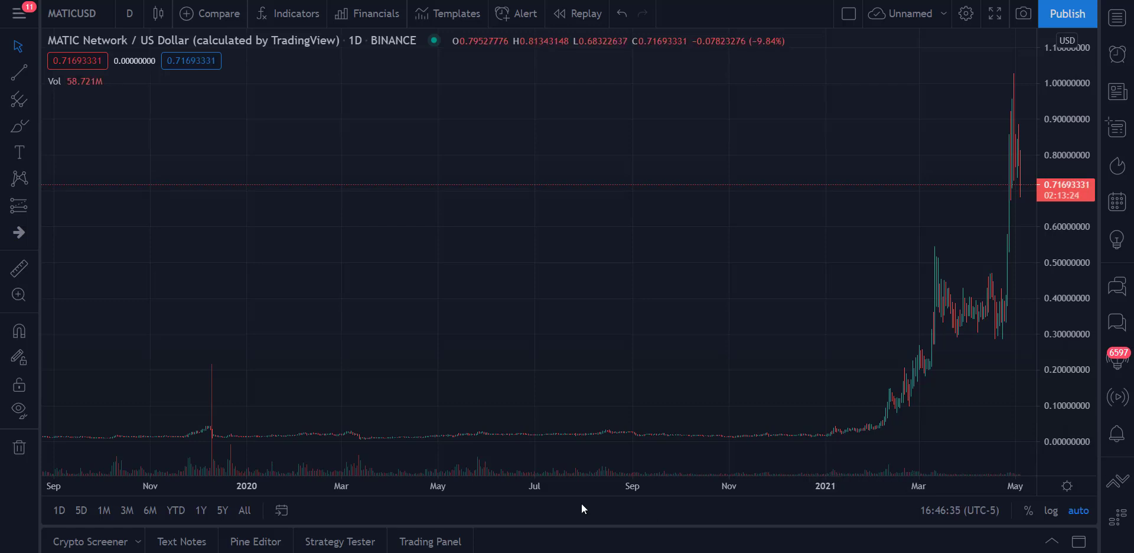
# Zoom the MATICUSD daily chart to span late December 2020 through May 2021
pyautogui.scroll(-5, 514, 498)
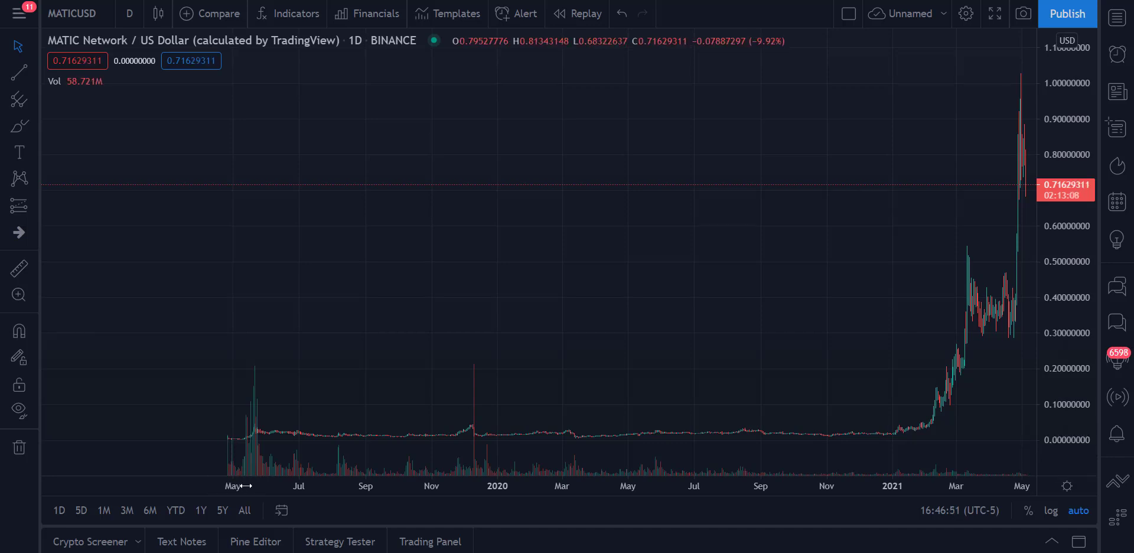
pyautogui.moveTo(246, 485); pyautogui.dragTo(111, 479)
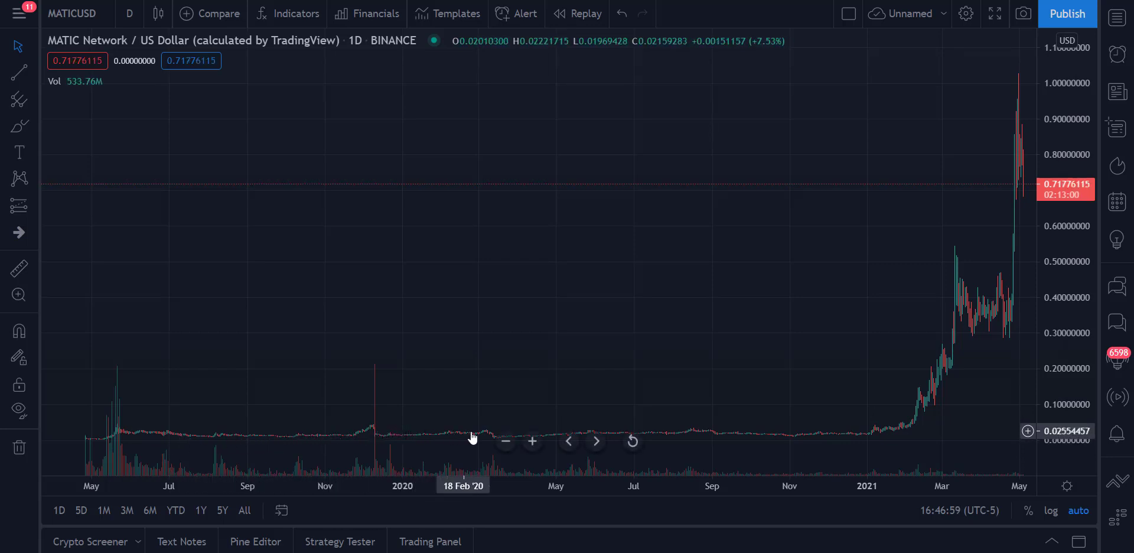
pyautogui.scroll(-1, 761, 490)
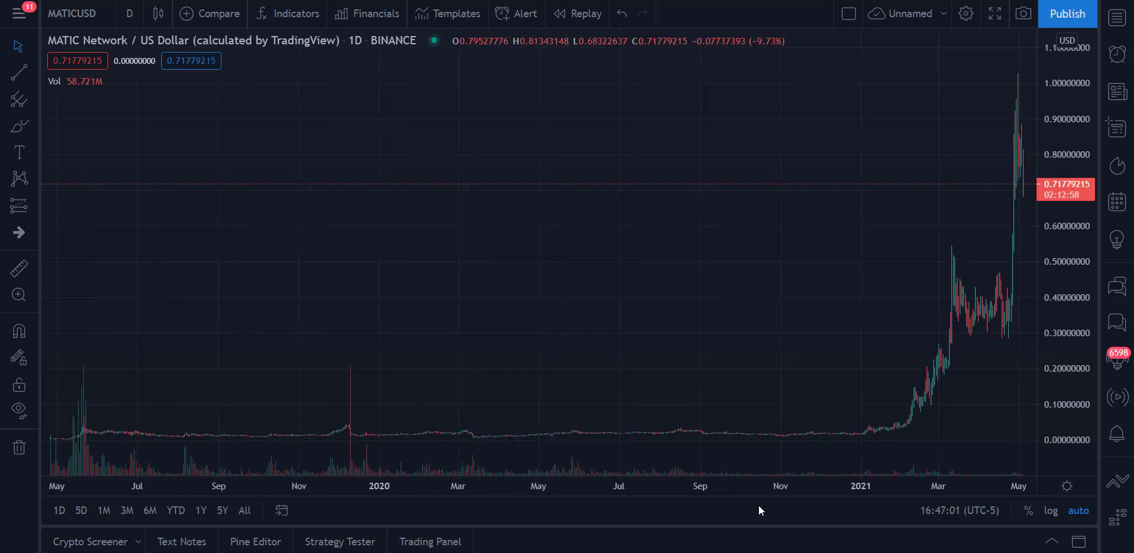
pyautogui.scroll(5, 452, 498)
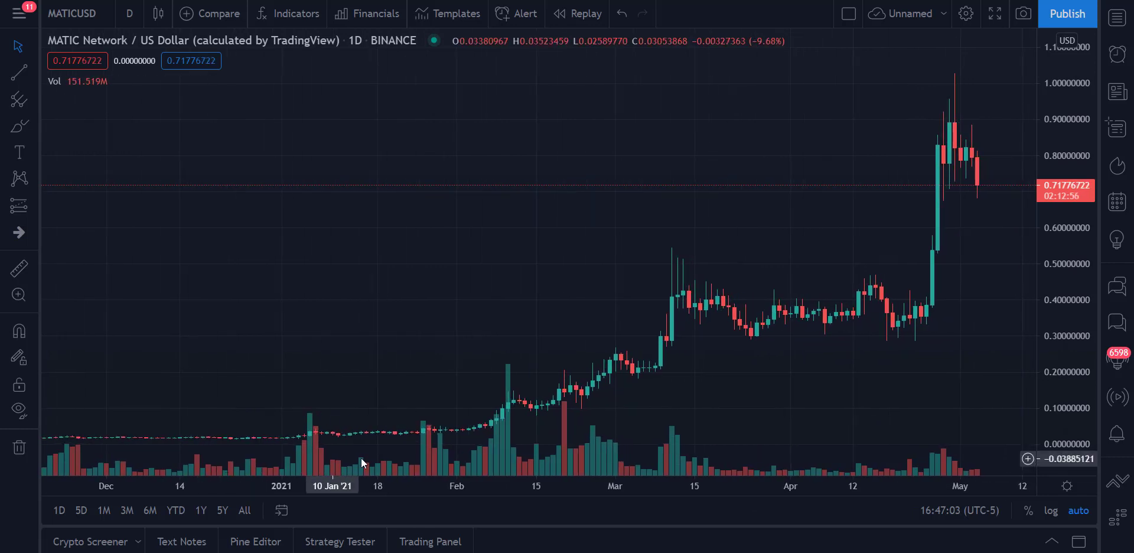
pyautogui.moveTo(334, 483); pyautogui.dragTo(204, 482)
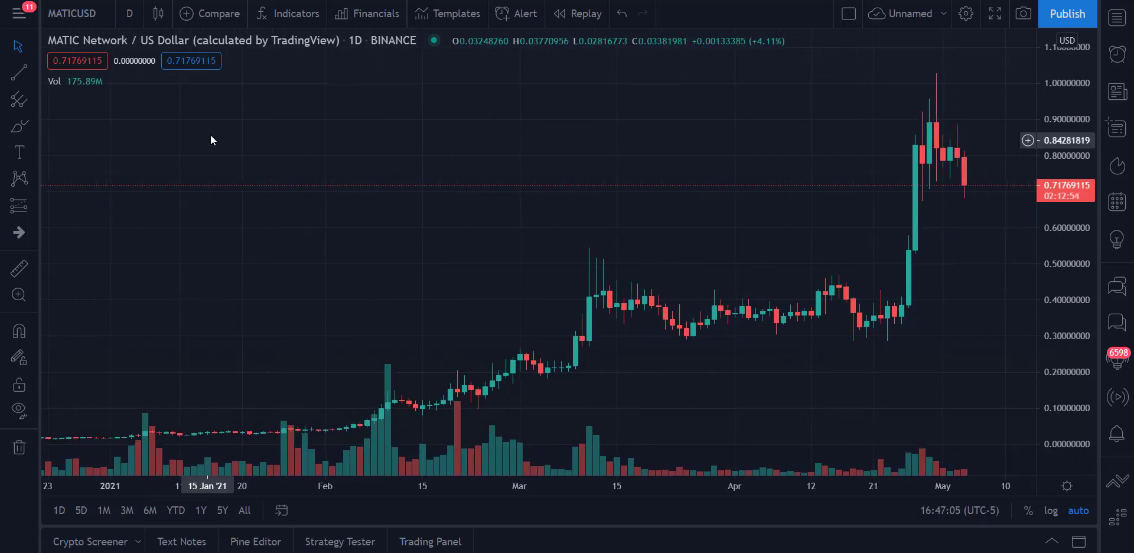
# Remove the Vol indicator and add the built-in 9-period Moving Average from the Indicators search
pyautogui.click(116, 82)
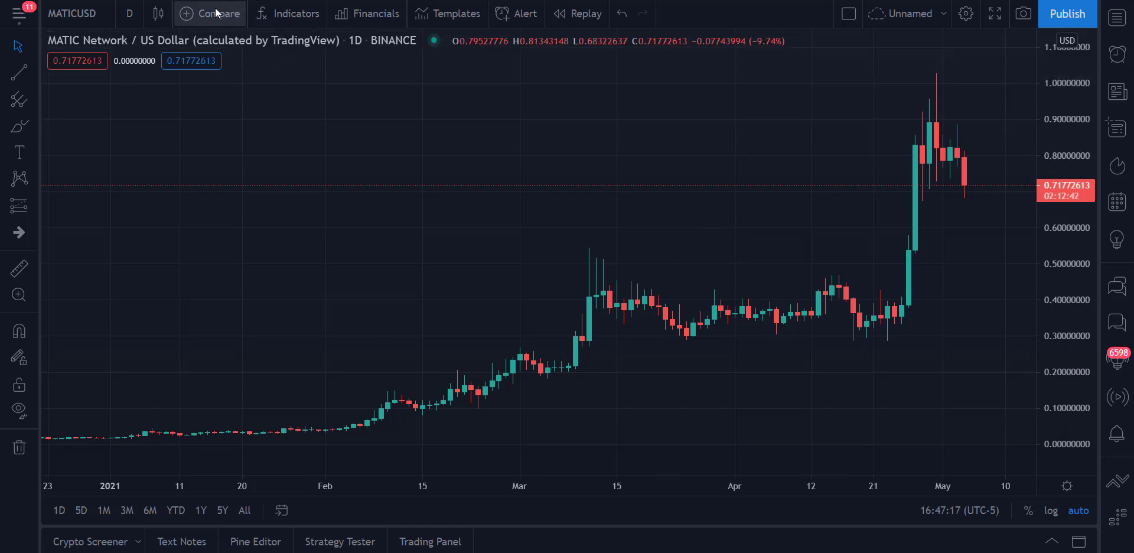
pyautogui.click(281, 16)
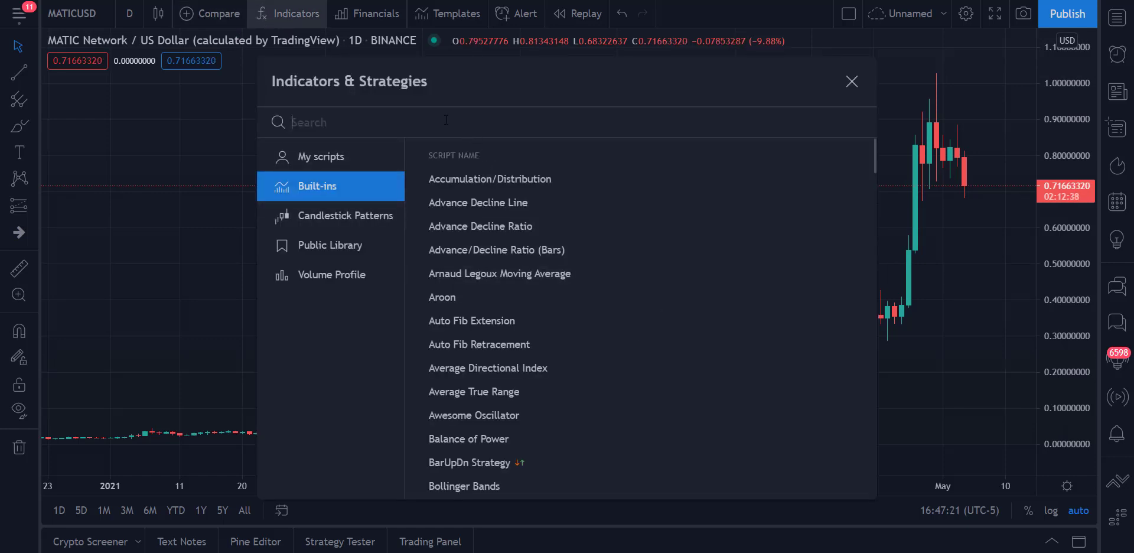
pyautogui.write('moving aver')
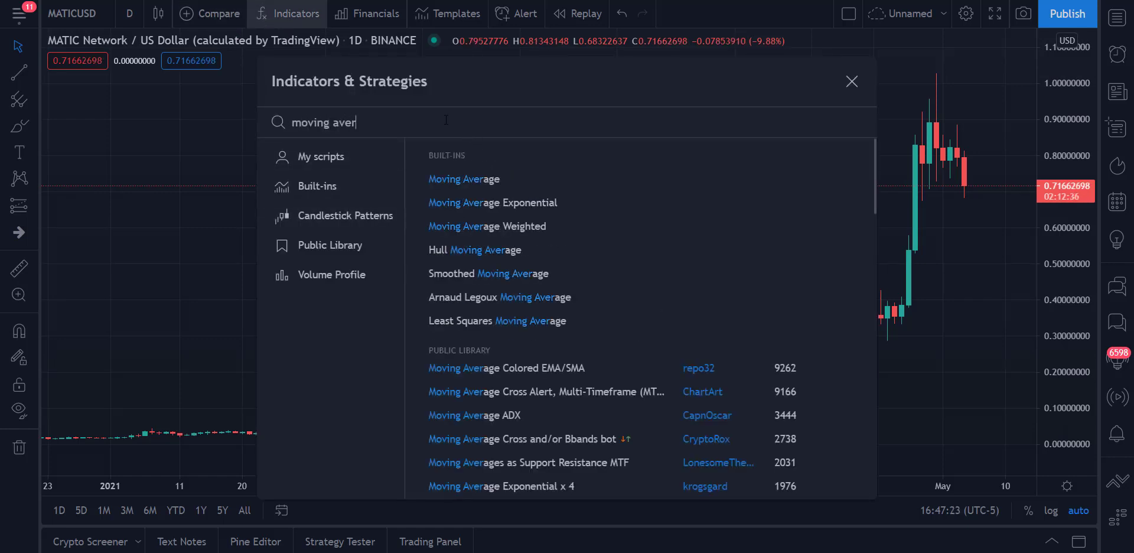
pyautogui.tripleClick(463, 173)
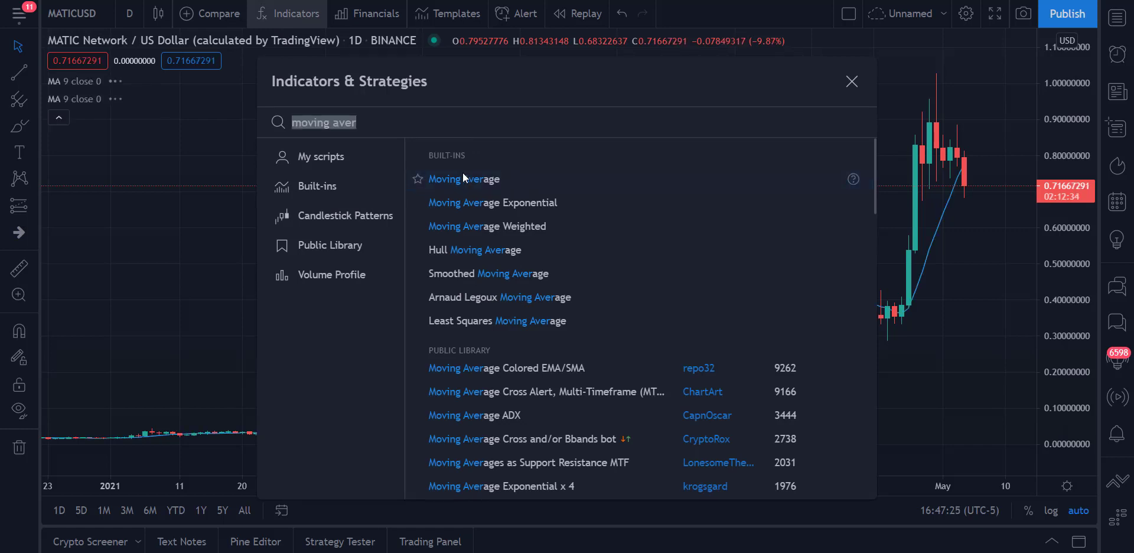
# Set the first moving average to a 10-period length with a green line
pyautogui.click(850, 82)
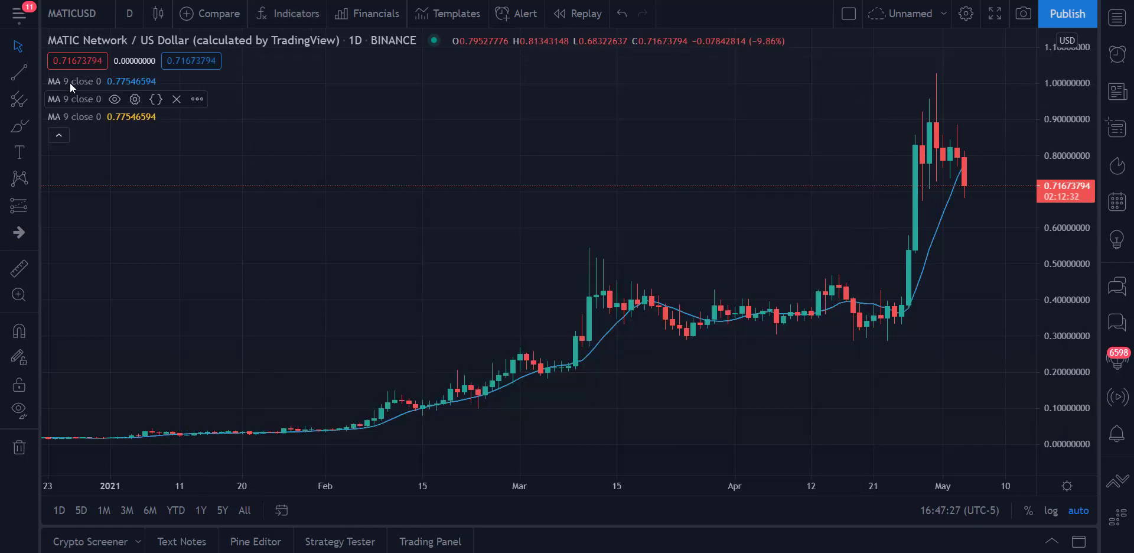
pyautogui.click(134, 84)
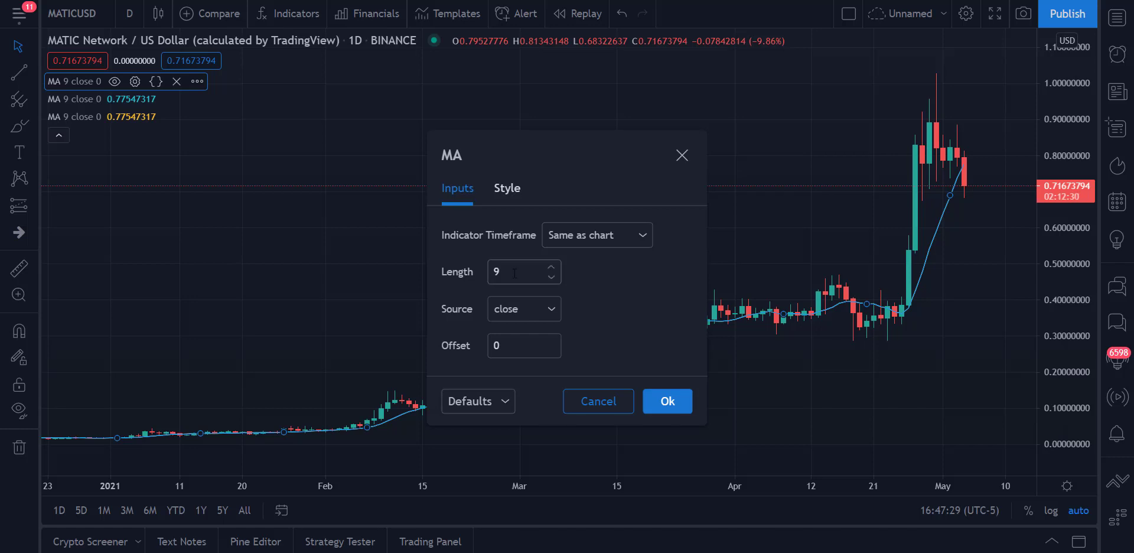
pyautogui.write('10')
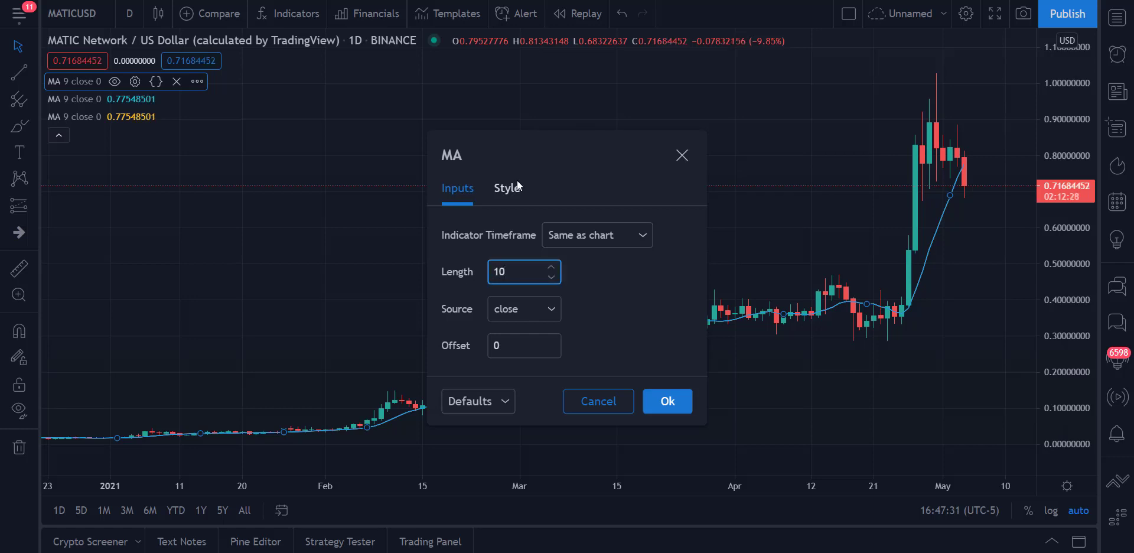
pyautogui.click(519, 187)
pyautogui.click(515, 241)
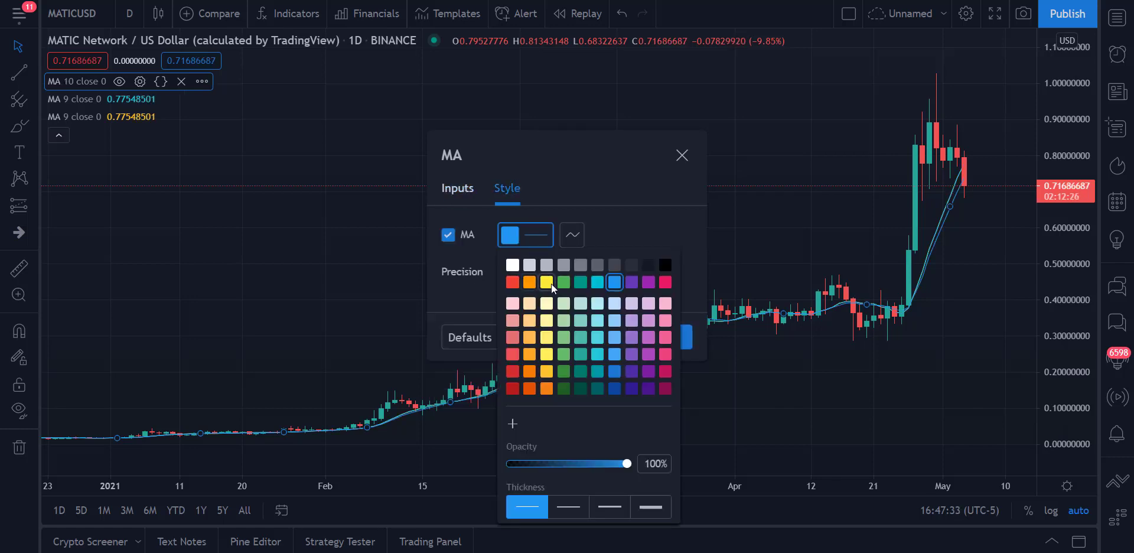
pyautogui.click(564, 284)
pyautogui.click(627, 229)
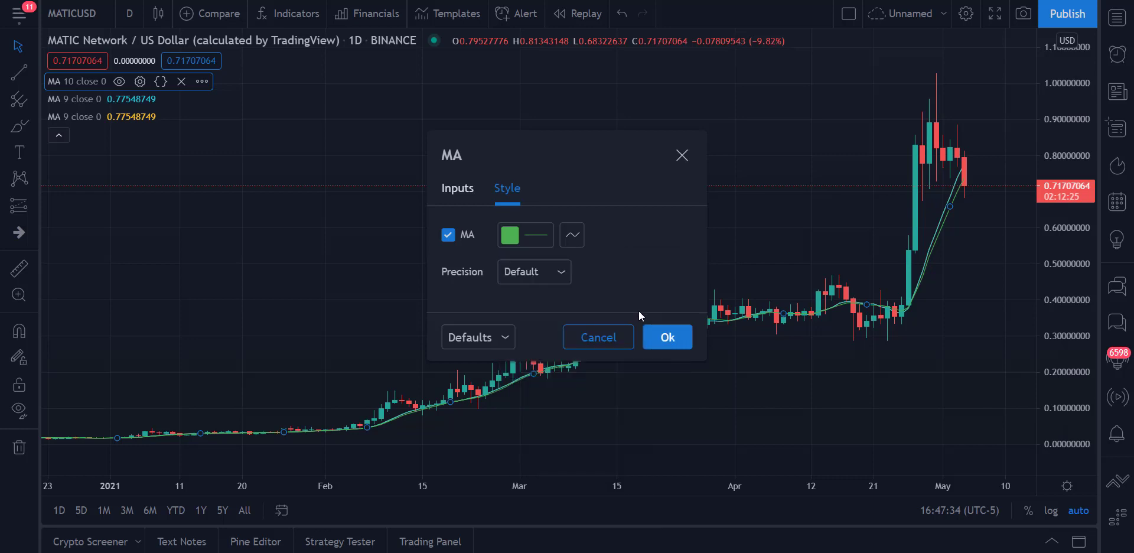
pyautogui.click(666, 334)
# Make the second moving average a red 20-period line
pyautogui.click(134, 98)
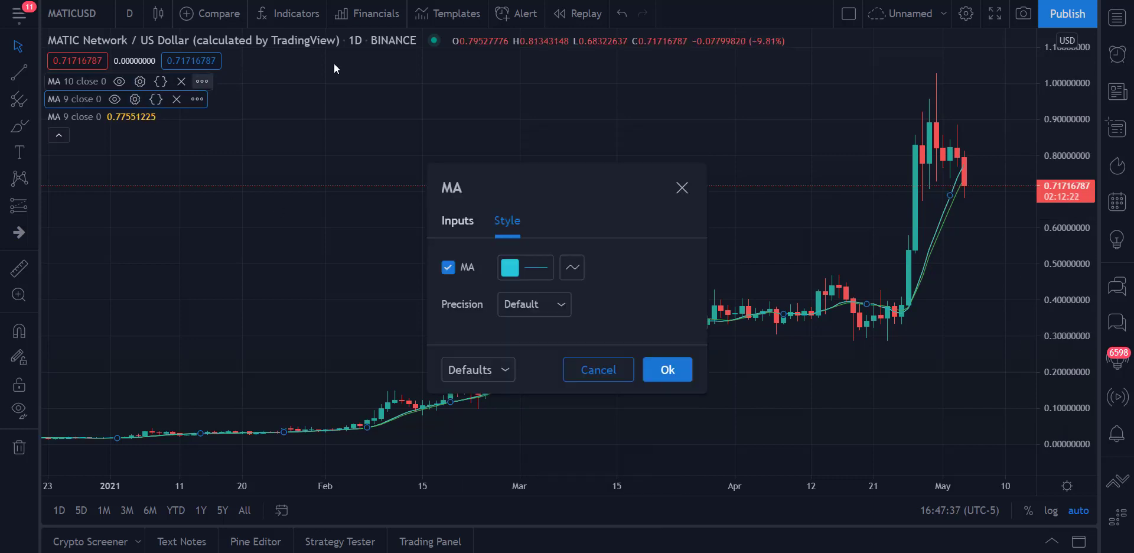
pyautogui.click(509, 269)
pyautogui.click(513, 316)
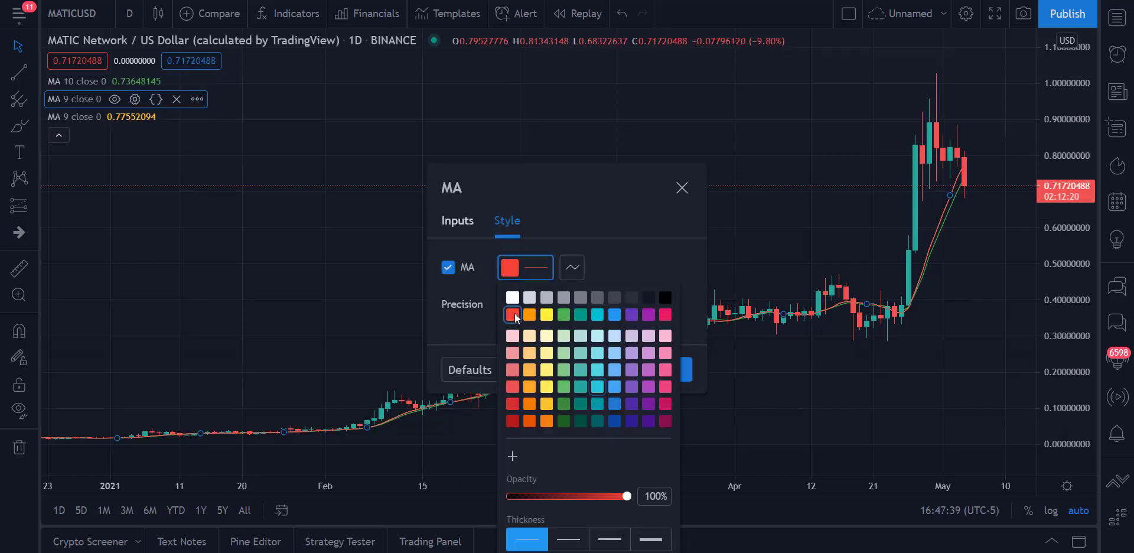
pyautogui.click(461, 227)
pyautogui.click(513, 305)
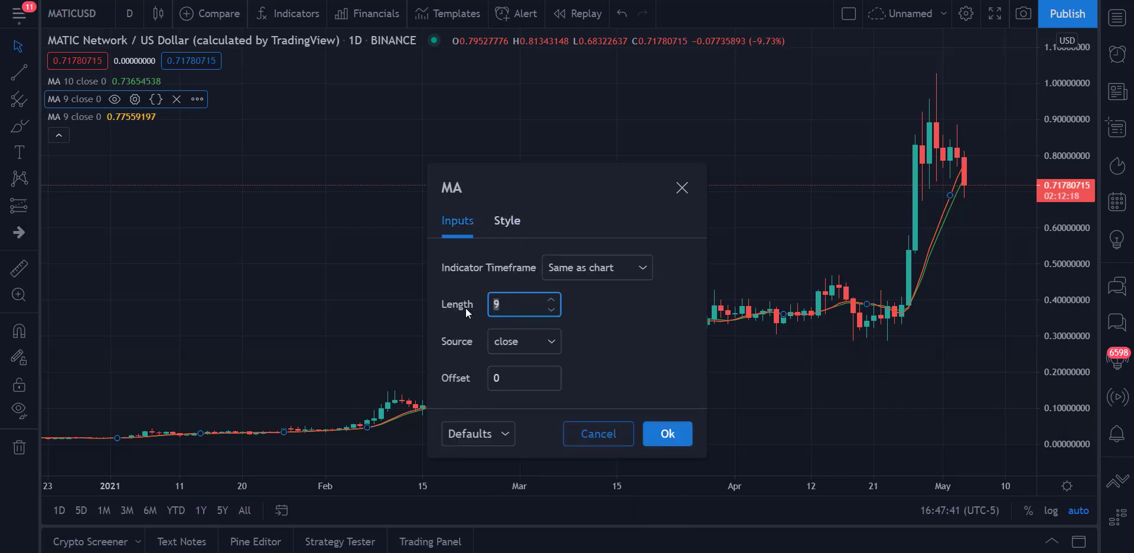
pyautogui.write('20')
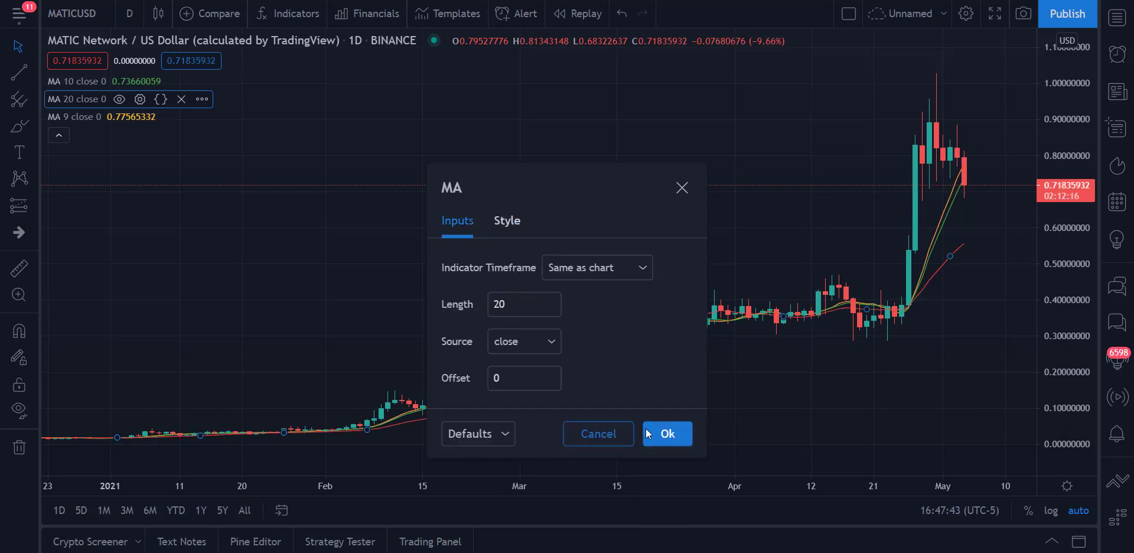
pyautogui.click(650, 434)
# Change the remaining 9-period moving average to a length of 60
pyautogui.click(140, 114)
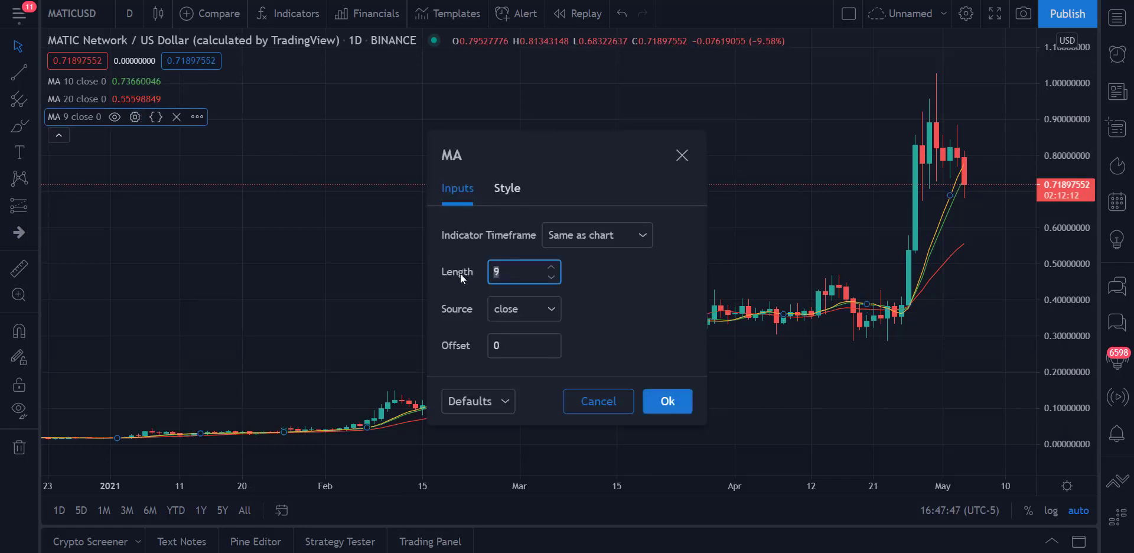
pyautogui.write('60')
pyautogui.click(661, 406)
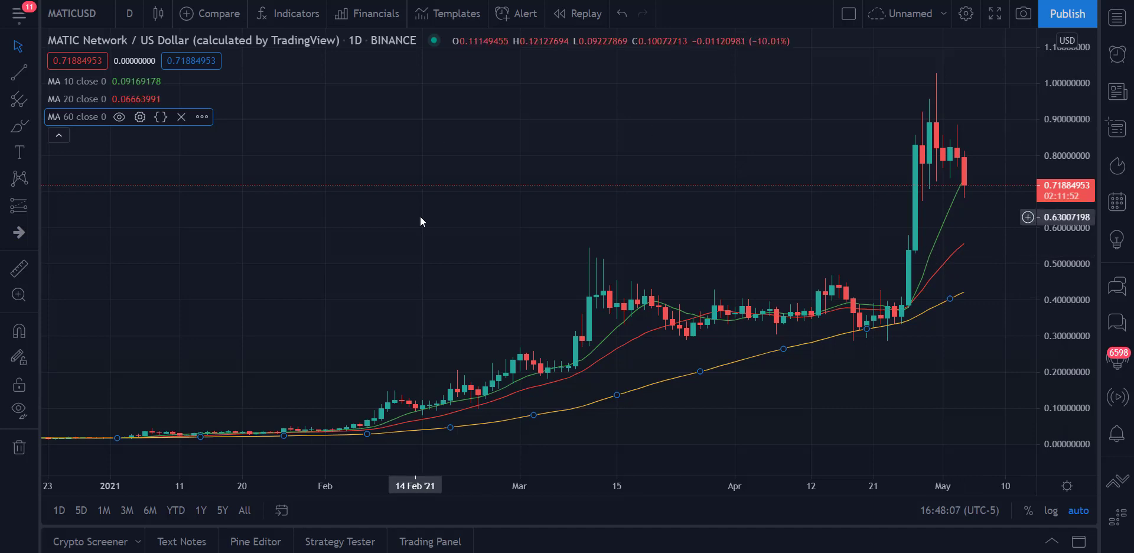
# Change the chart interval to 1 hour, then bring the interval list up again
pyautogui.click(131, 13)
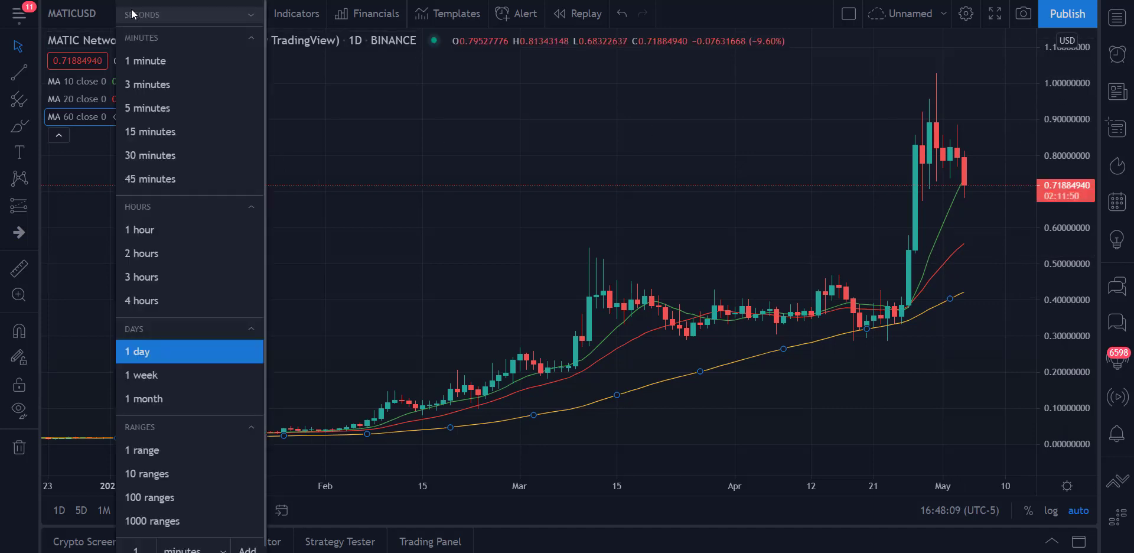
pyautogui.click(386, 101)
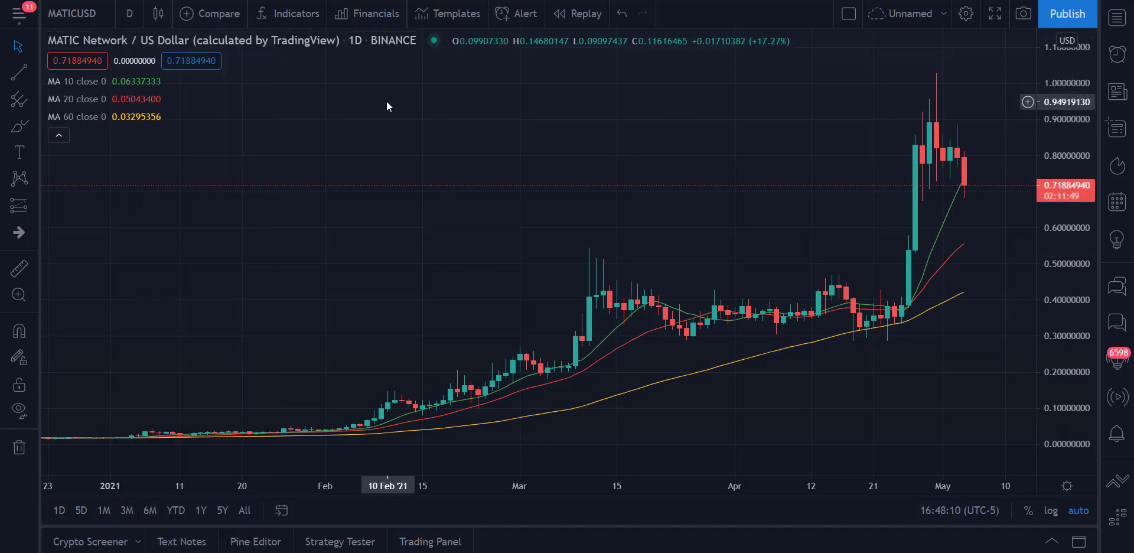
pyautogui.click(136, 19)
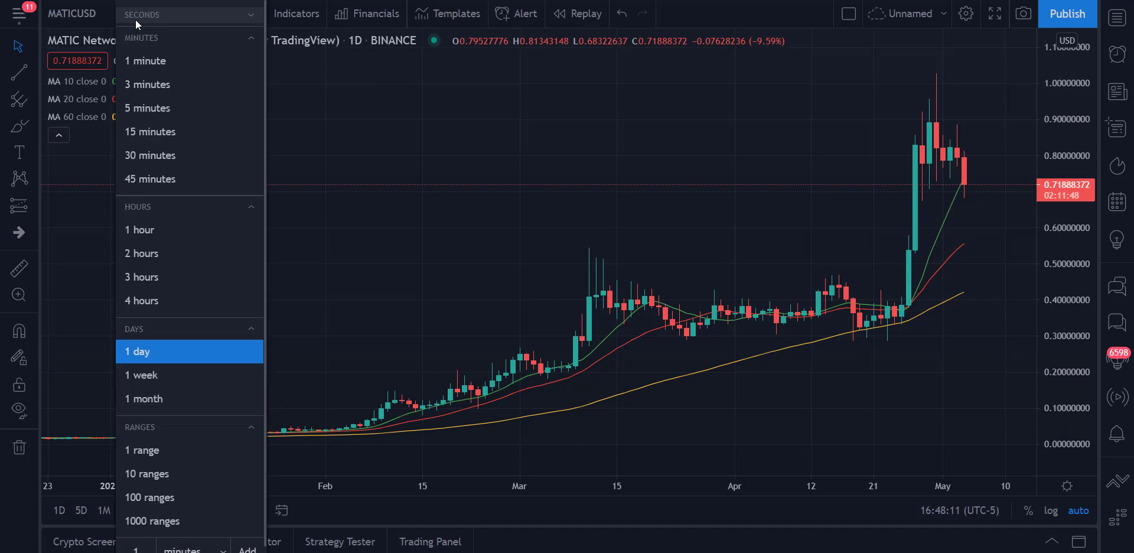
pyautogui.click(164, 231)
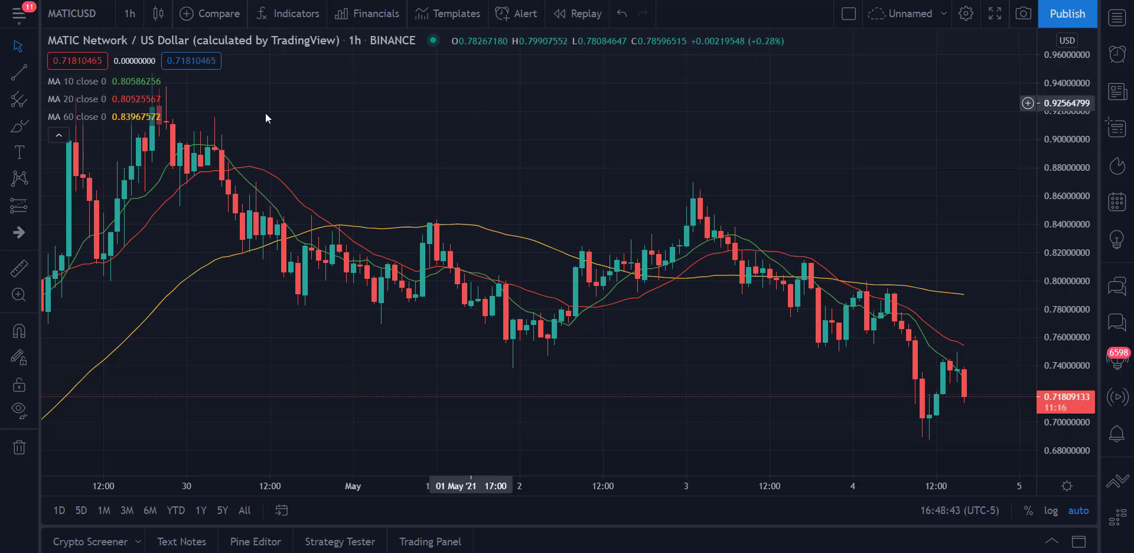
pyautogui.click(132, 18)
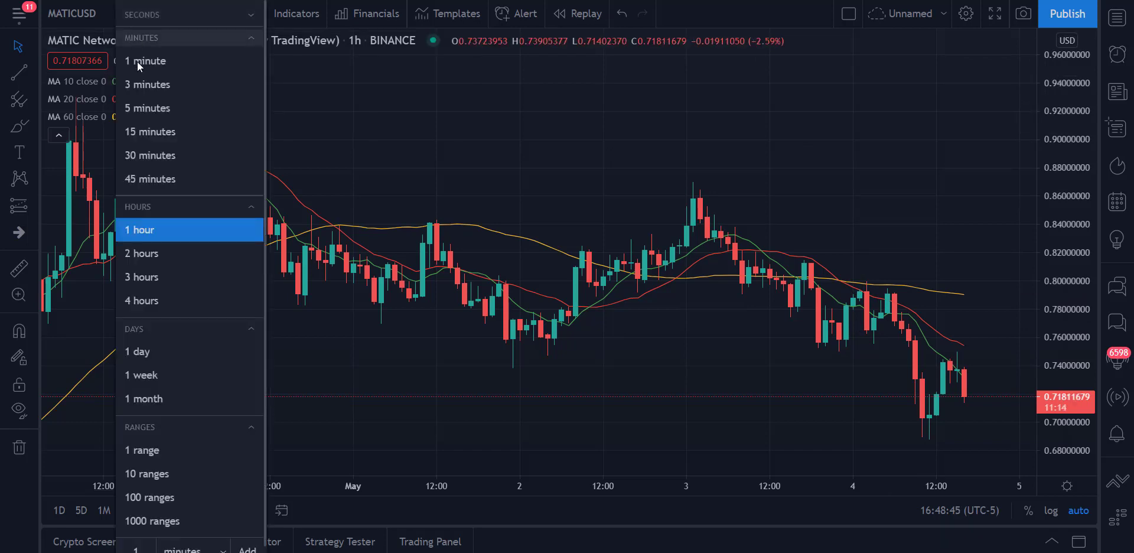
# Change the chart to 30-minute candles, then to 15-minute candles
pyautogui.click(147, 150)
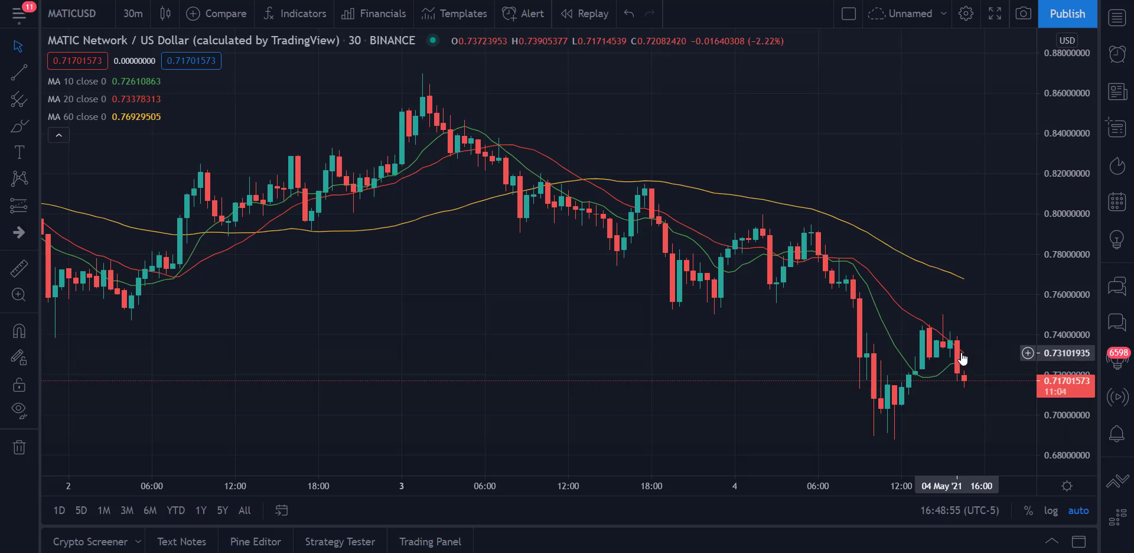
pyautogui.click(133, 16)
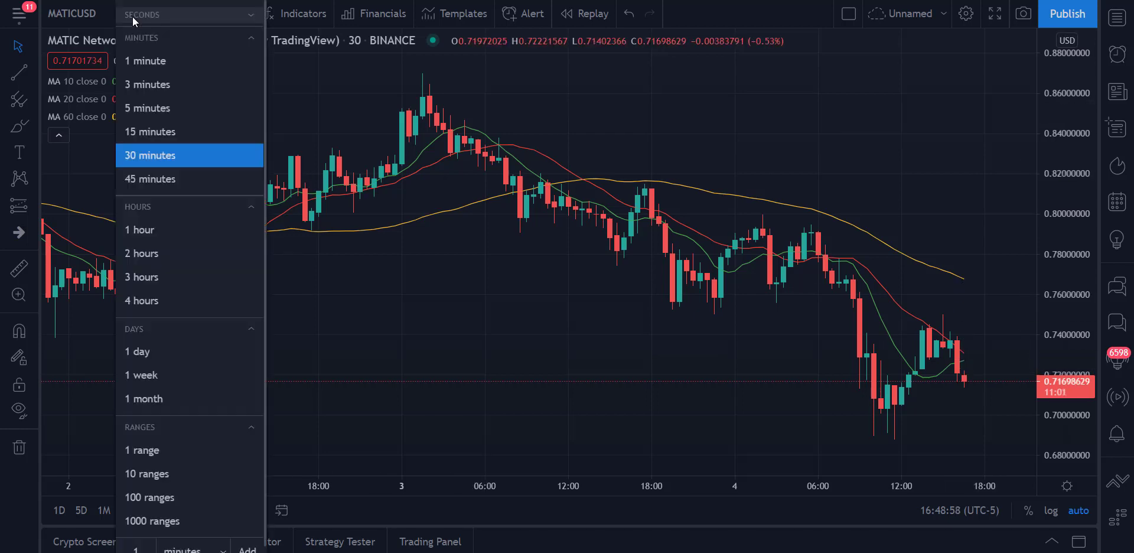
pyautogui.click(150, 135)
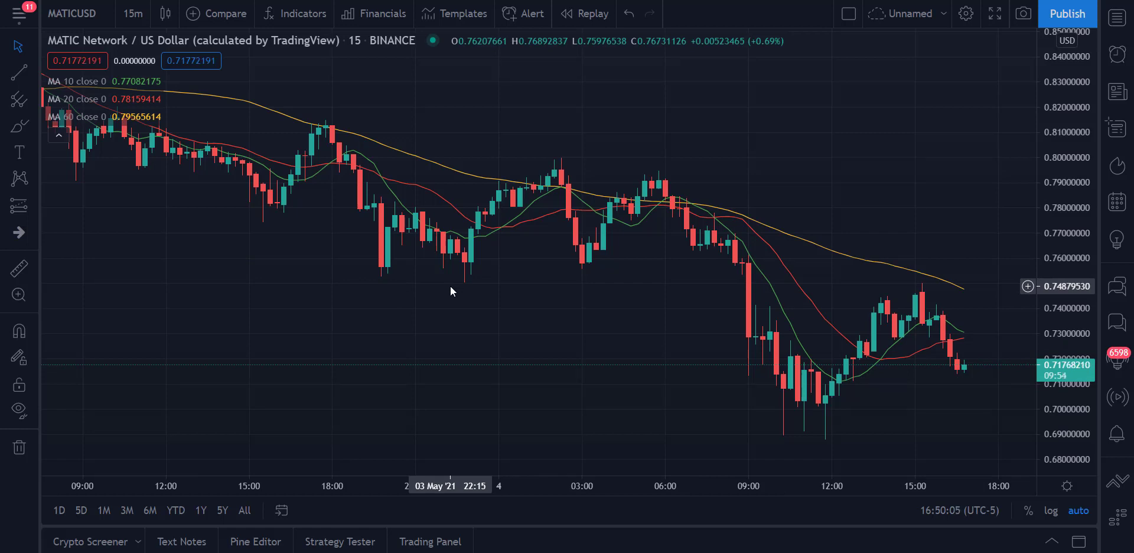
# Switch the chart to daily candles, then to monthly candles
pyautogui.click(131, 13)
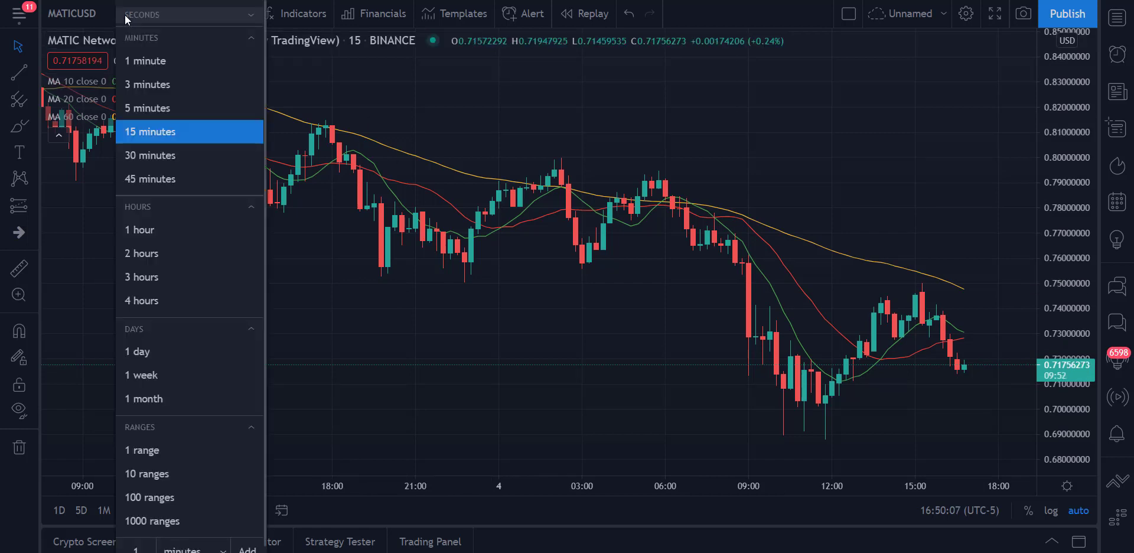
pyautogui.click(140, 354)
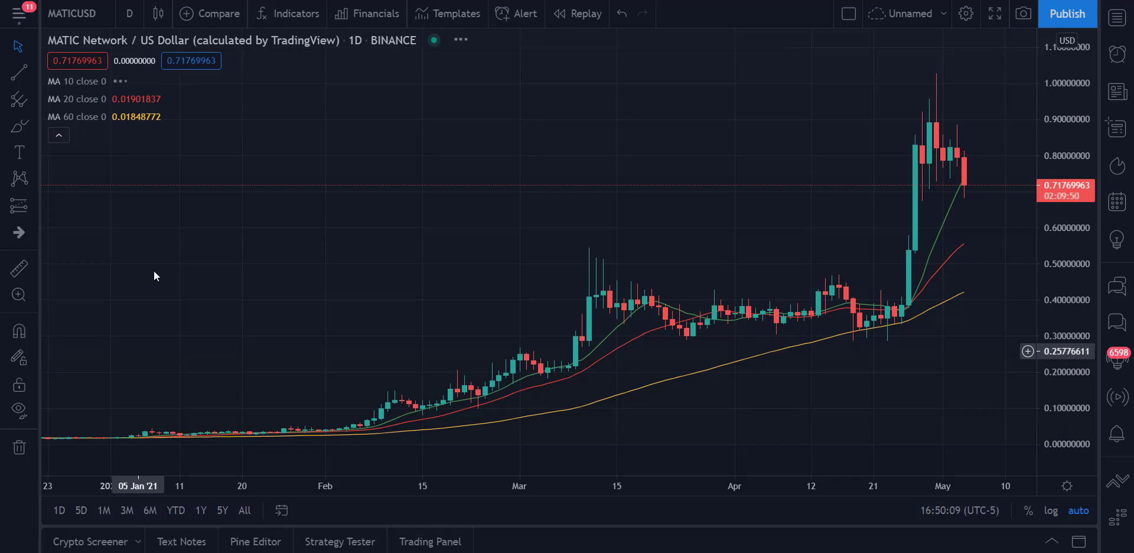
pyautogui.click(127, 15)
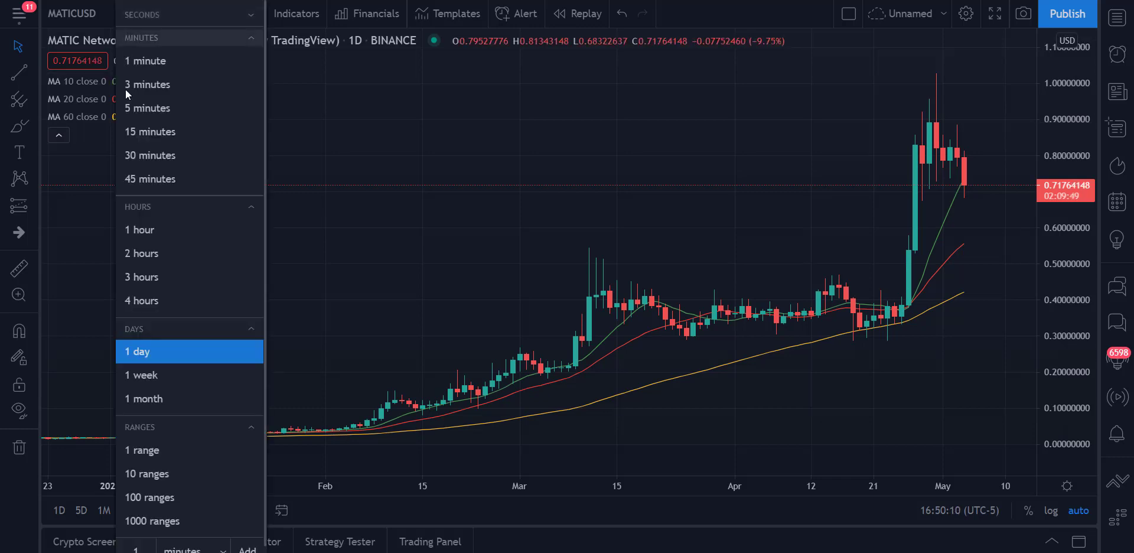
pyautogui.click(156, 397)
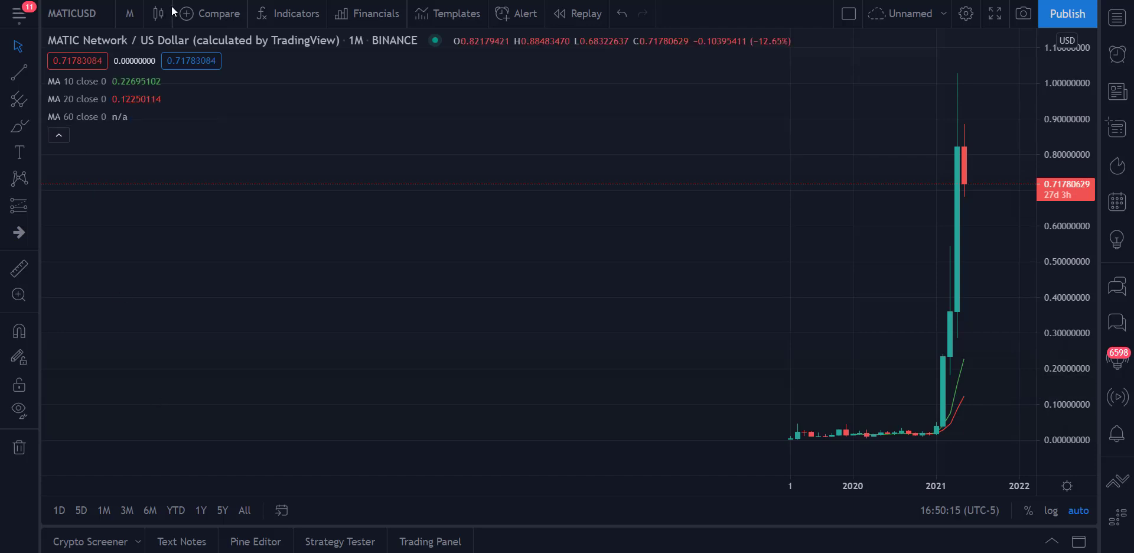
# Cycle through 5-minute and 15-minute candles, ending back on daily candles
pyautogui.click(139, 13)
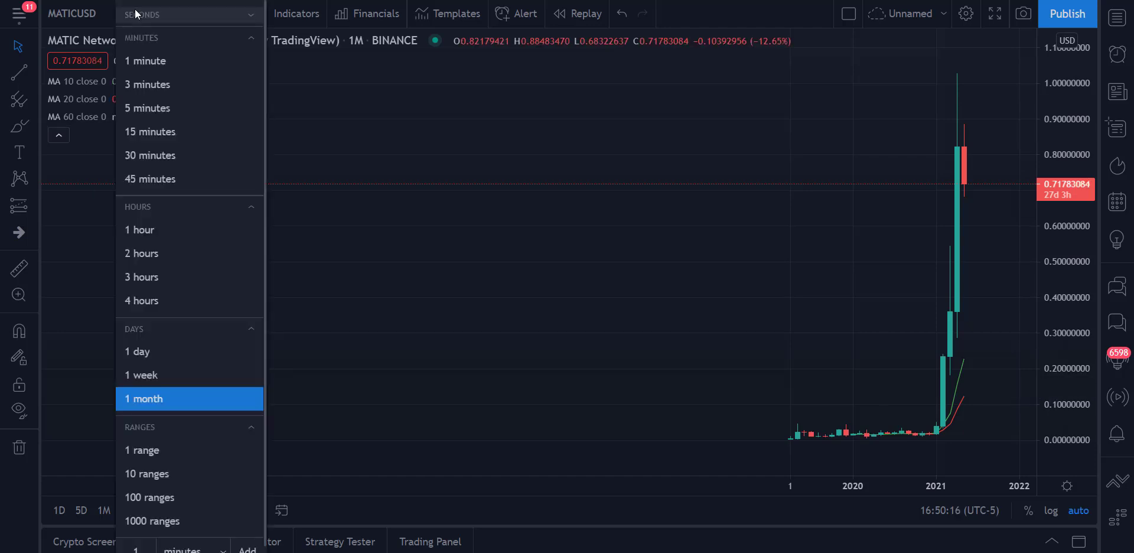
pyautogui.click(136, 114)
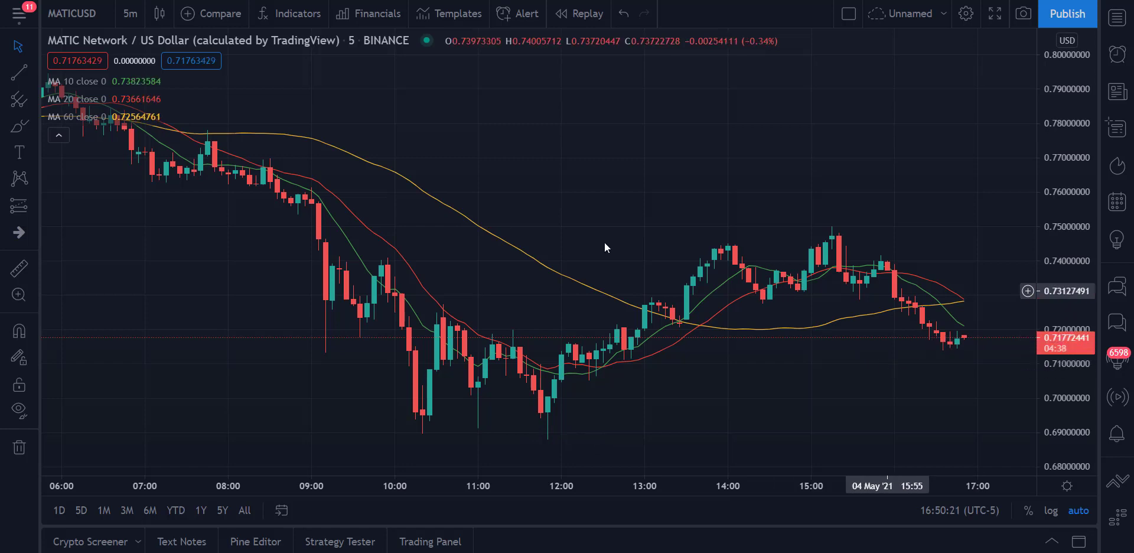
pyautogui.click(132, 15)
pyautogui.click(143, 133)
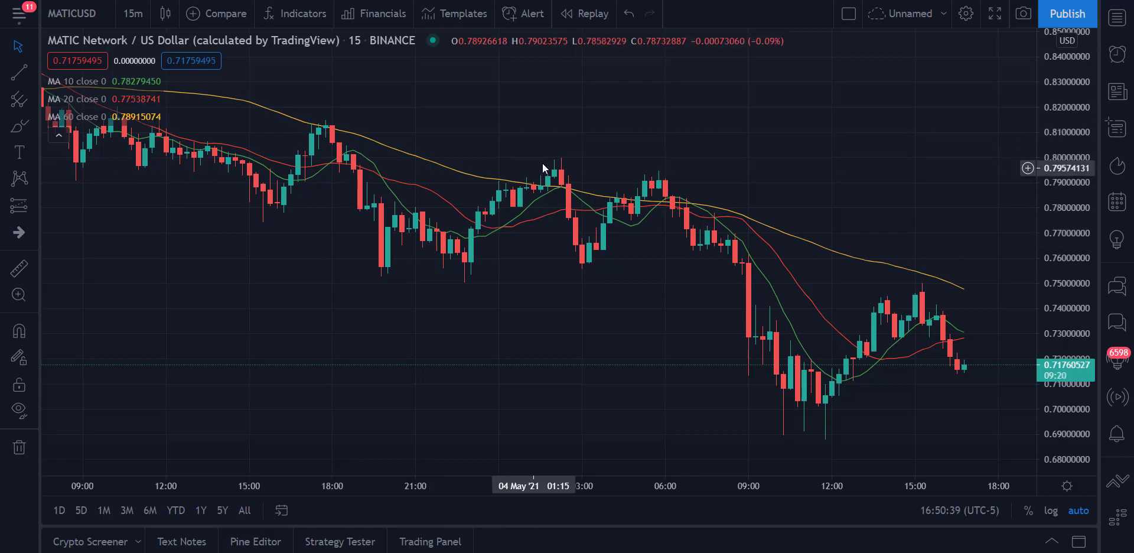
pyautogui.click(124, 20)
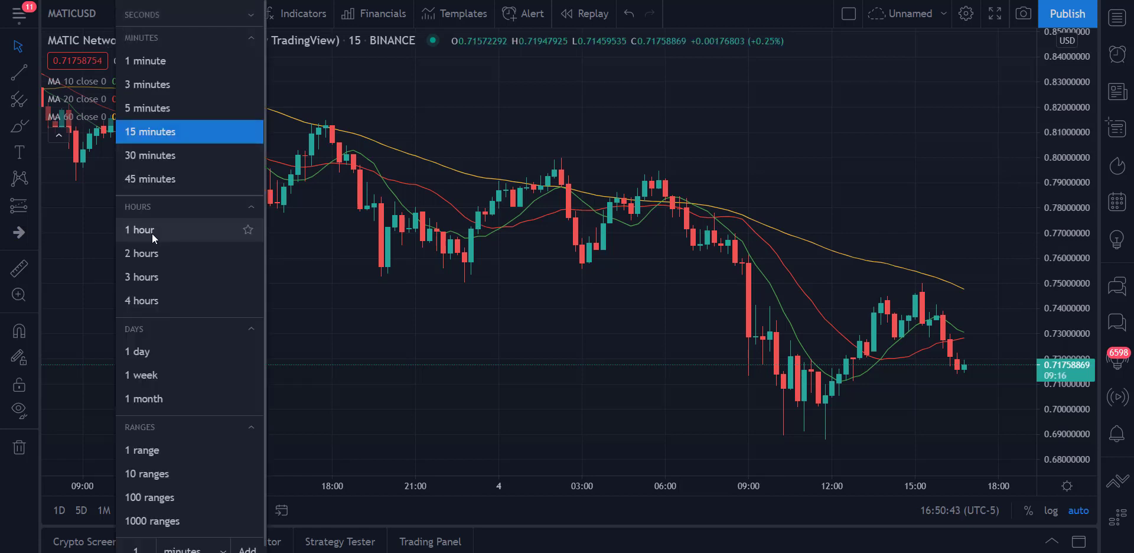
pyautogui.click(167, 356)
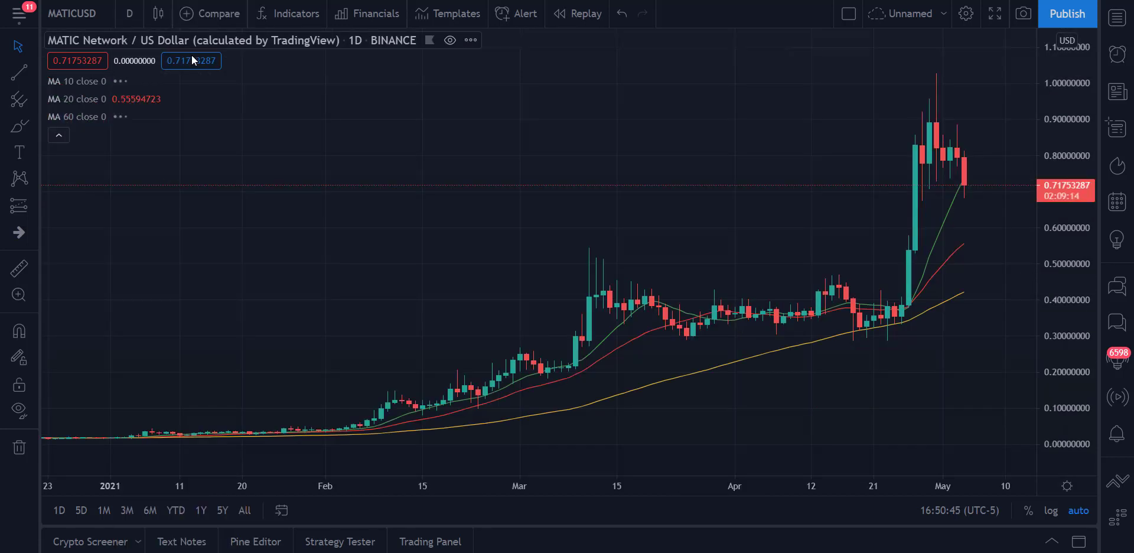
# Delete the MA 10, MA 20 and MA 60 moving averages from the chart
pyautogui.click(178, 83)
pyautogui.click(177, 83)
pyautogui.click(178, 83)
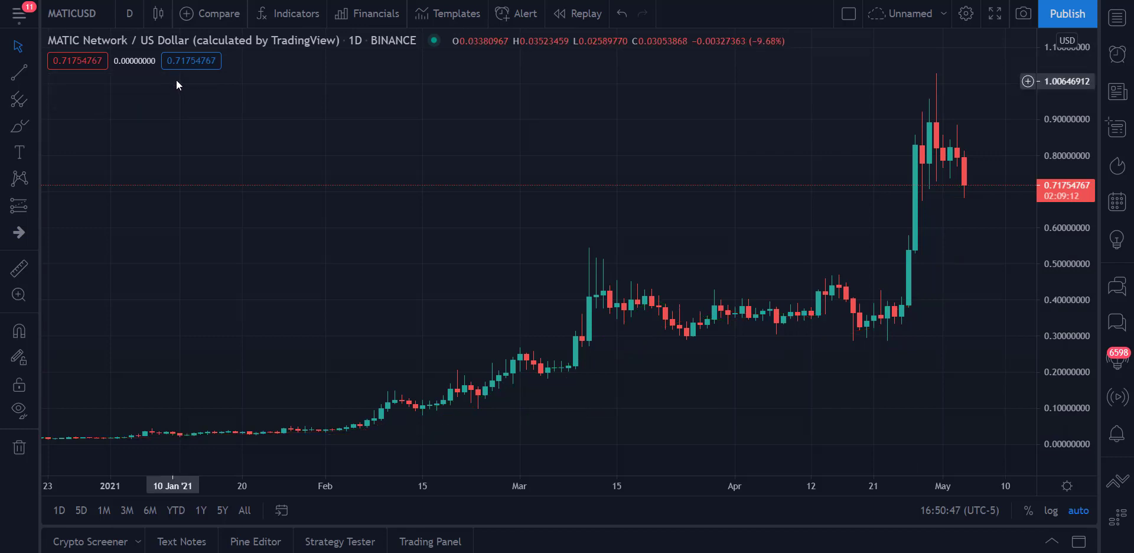
# Add the built-in MACD indicator via the 'macd' search
pyautogui.click(276, 17)
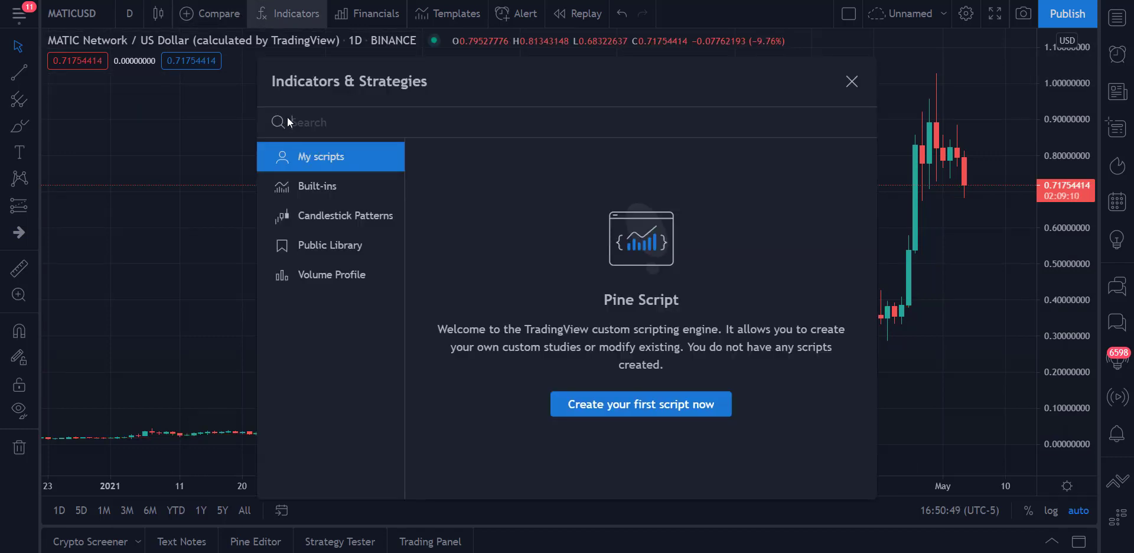
pyautogui.write('macd')
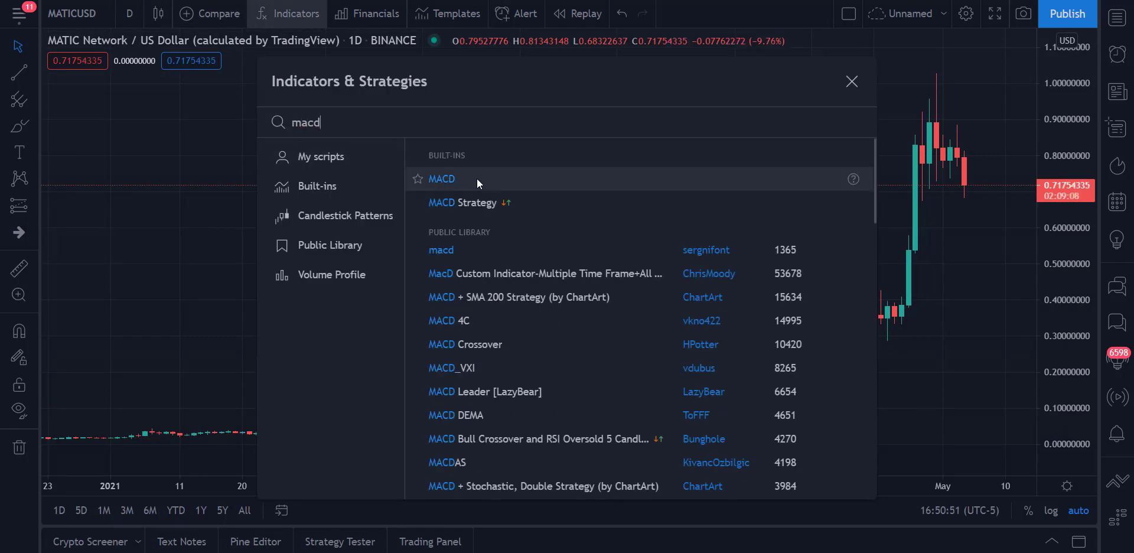
pyautogui.click(477, 179)
pyautogui.click(855, 83)
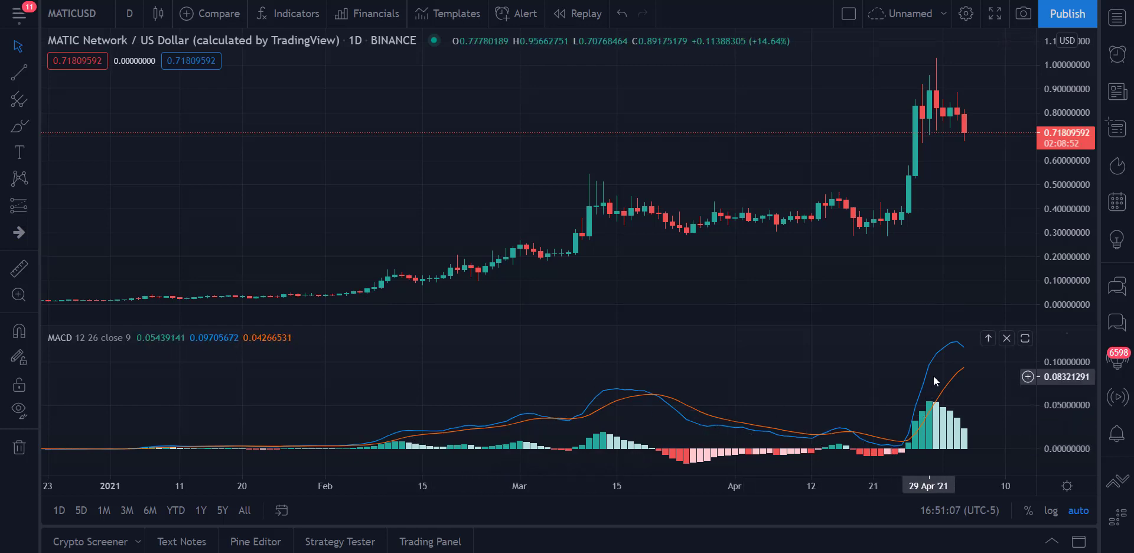
# Change the interval to 1 hour, then to 30 minutes, with MACD still below
pyautogui.click(131, 22)
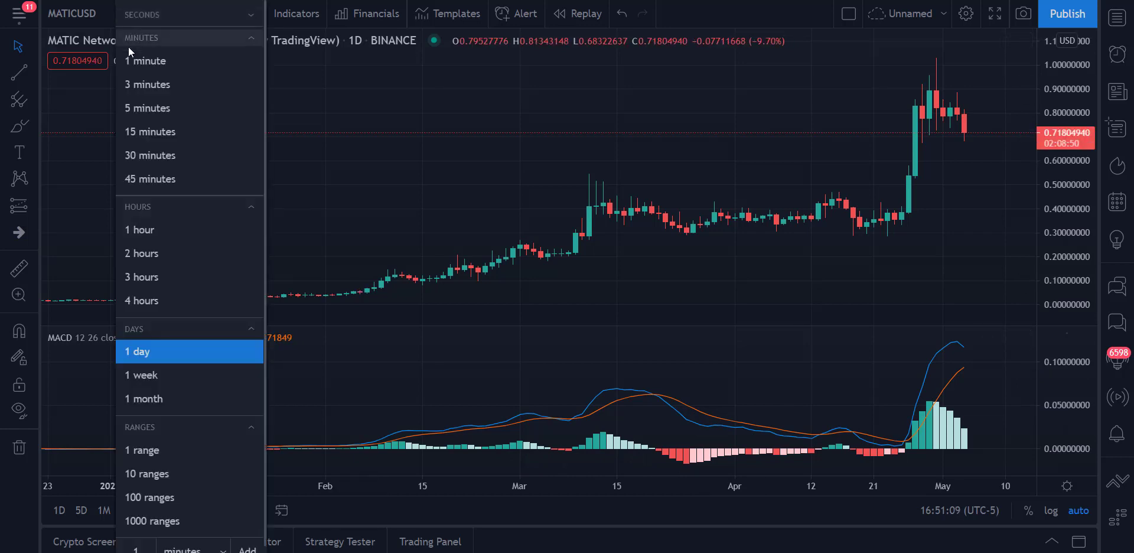
pyautogui.click(133, 225)
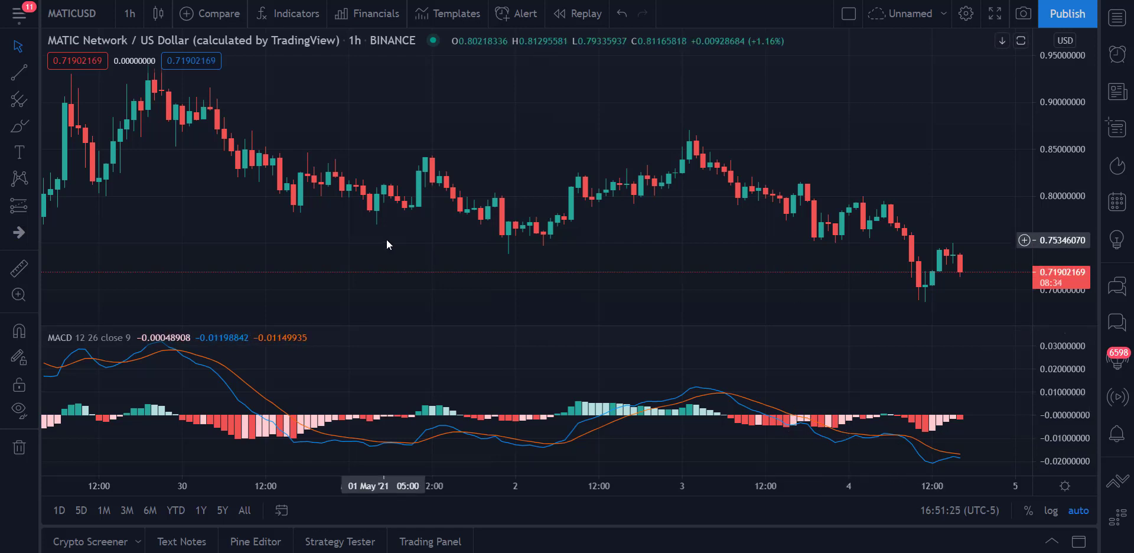
pyautogui.click(130, 13)
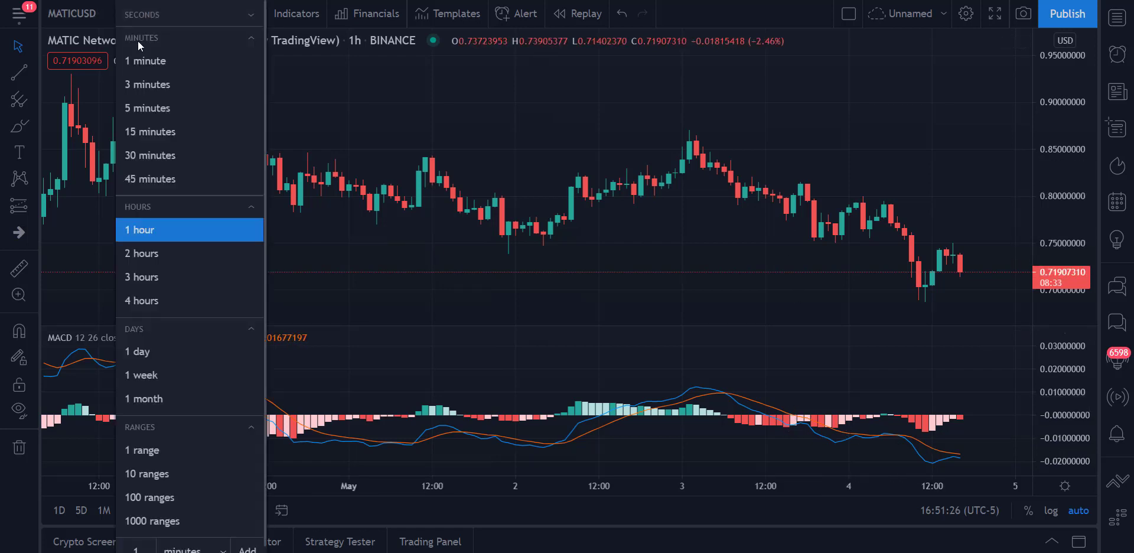
pyautogui.click(162, 156)
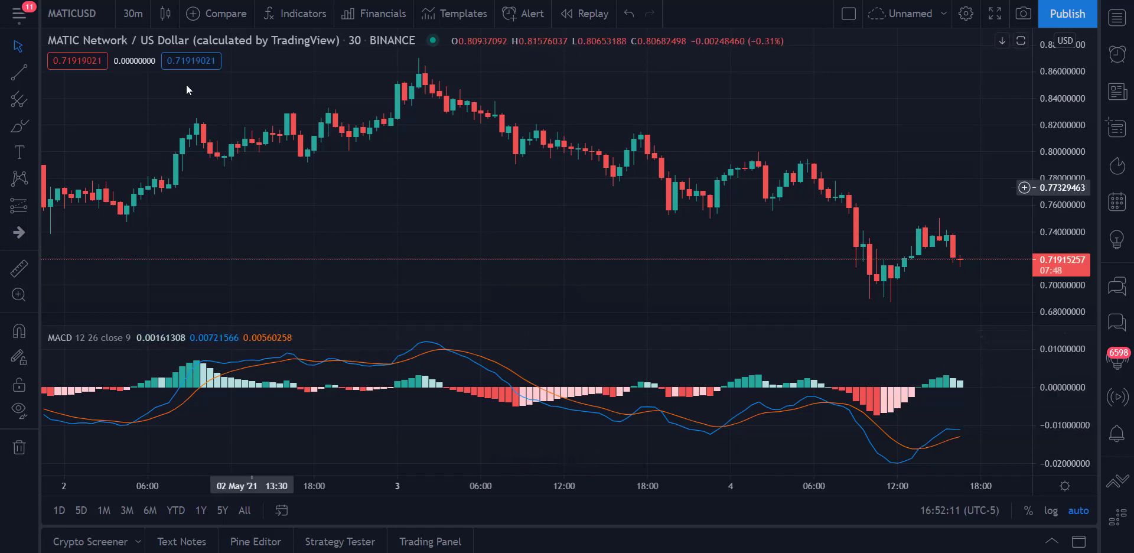
# Switch to 15-minute candles and compress the time axis to show earlier history
pyautogui.click(140, 17)
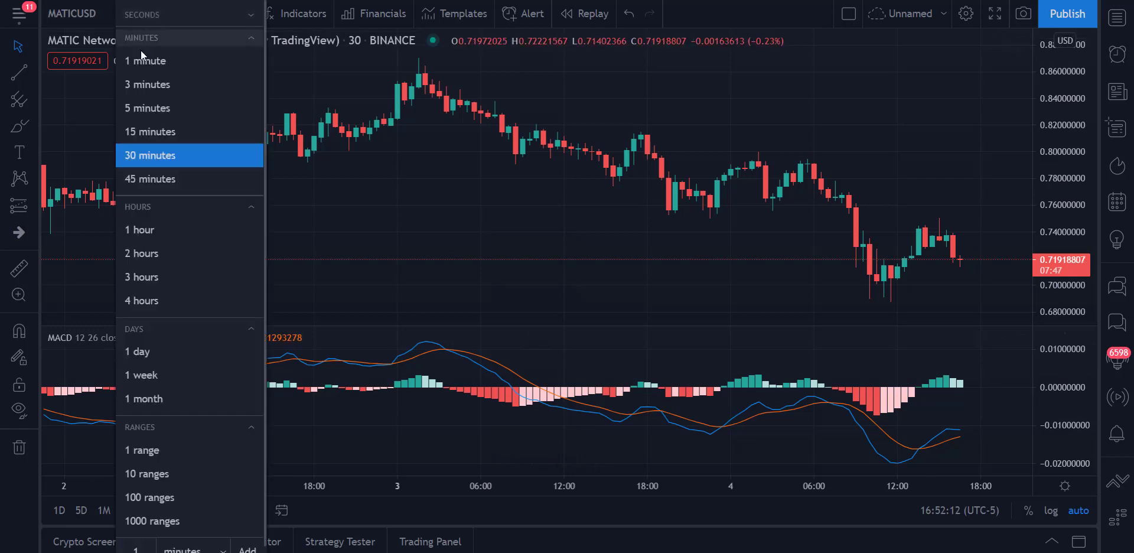
pyautogui.click(148, 125)
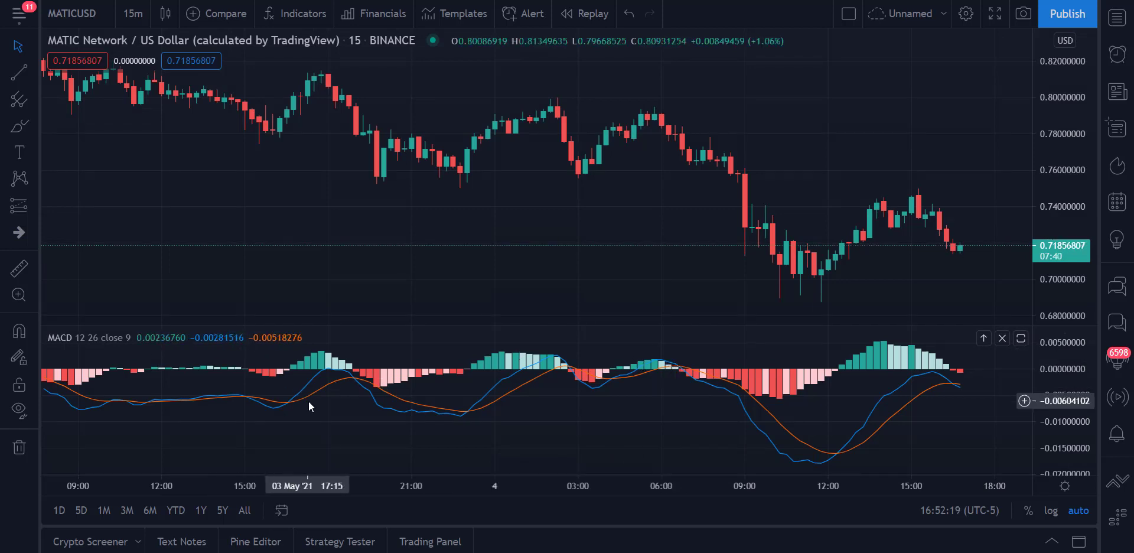
pyautogui.moveTo(212, 487); pyautogui.dragTo(572, 463)
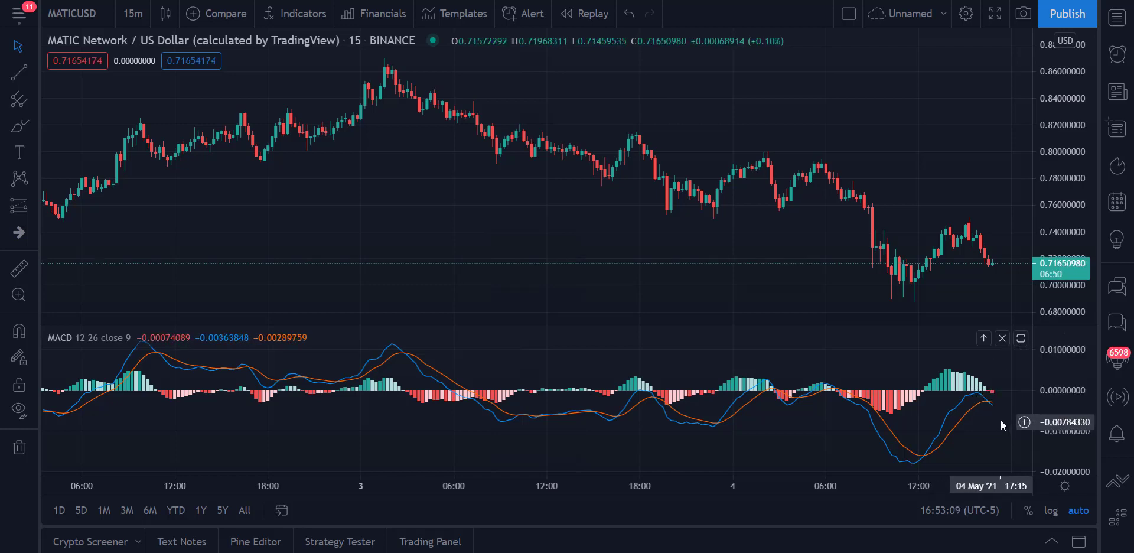
# Remove the MACD pane, switch to daily candles and zoom to mid-January through early May
pyautogui.click(1003, 339)
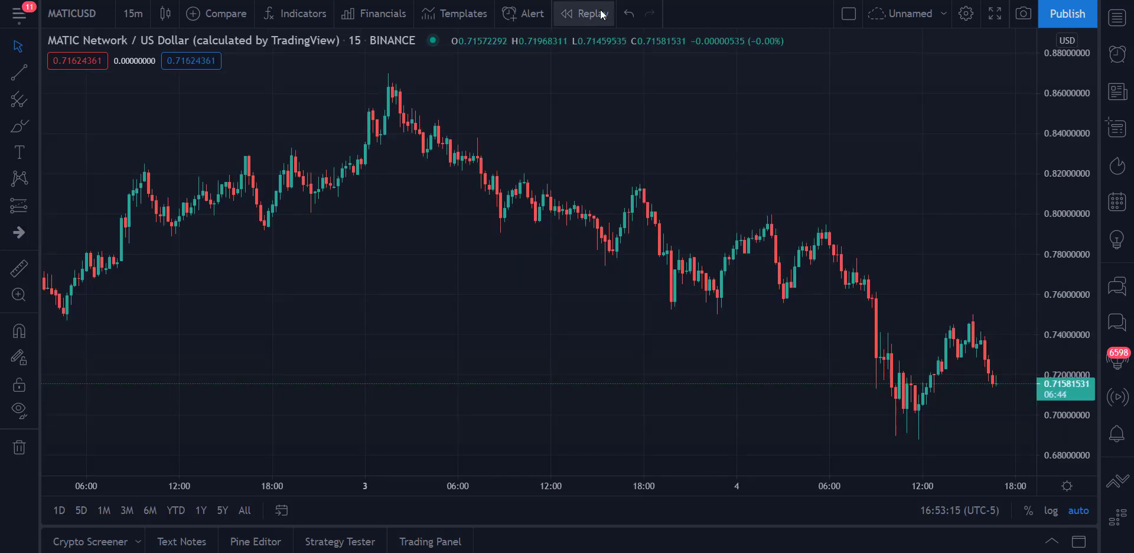
pyautogui.click(133, 13)
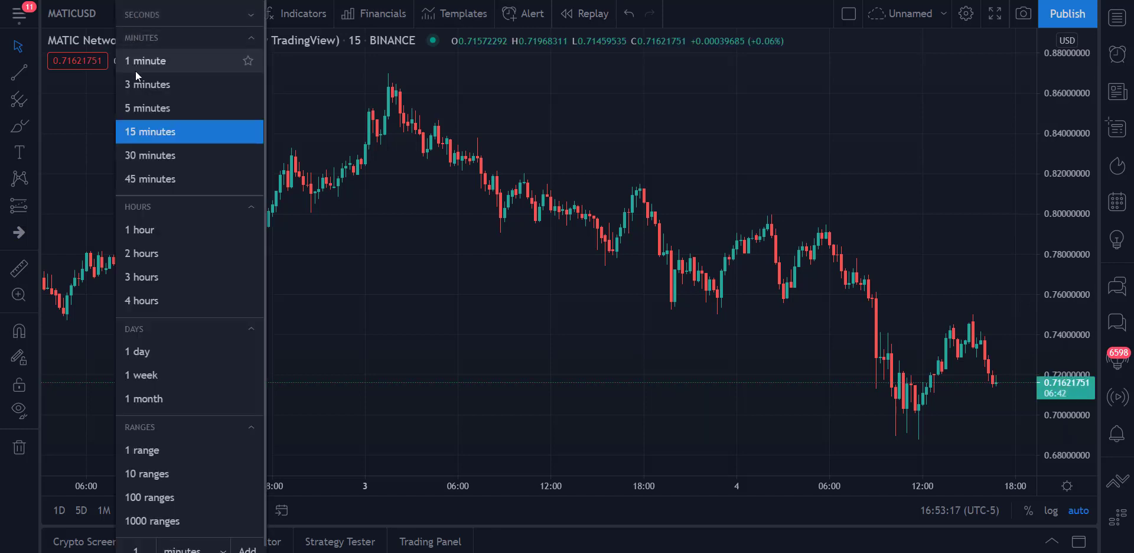
pyautogui.click(169, 352)
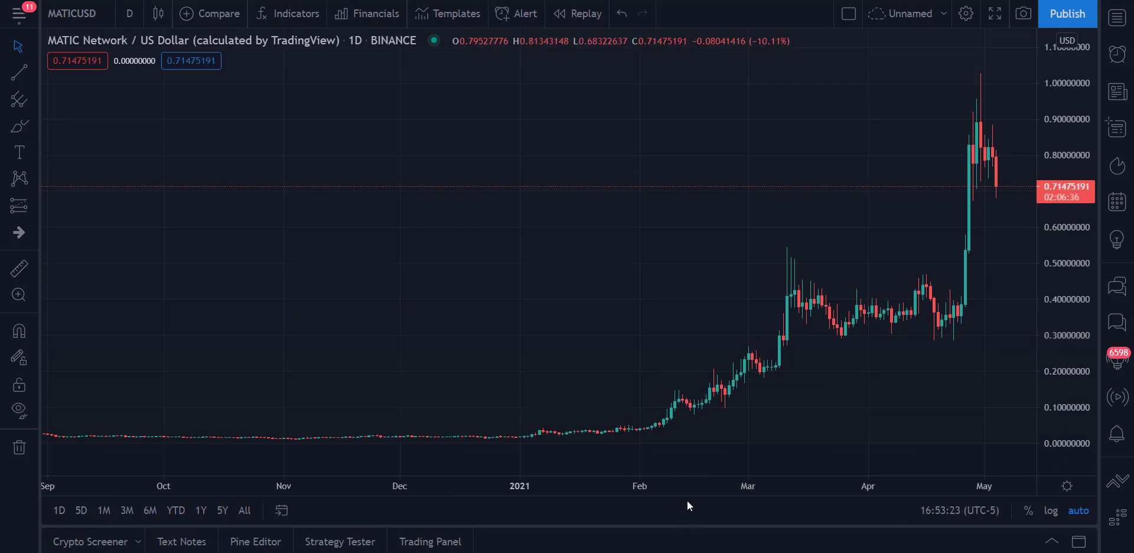
pyautogui.scroll(5, 498, 473)
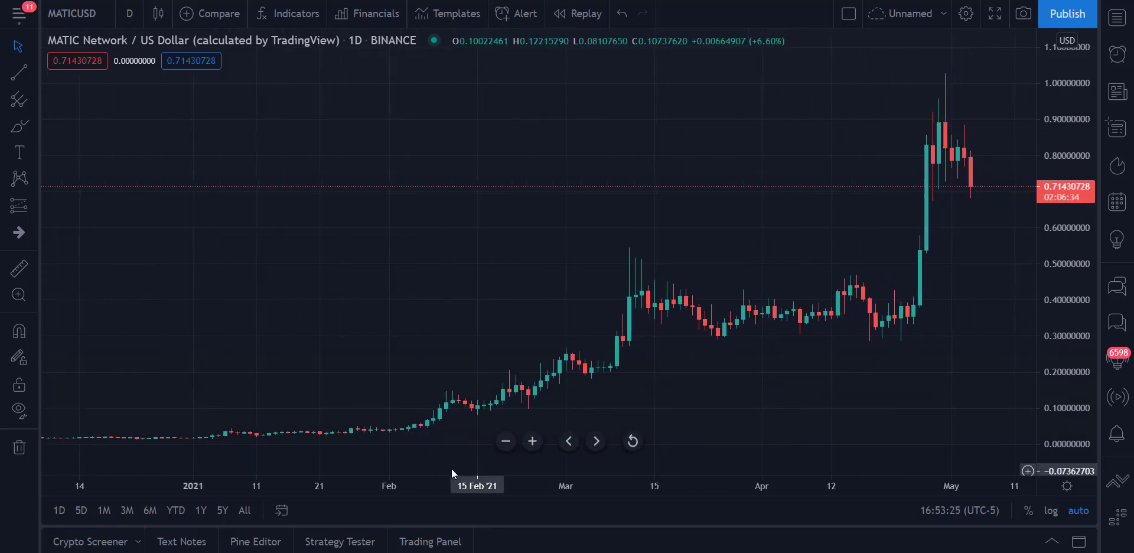
pyautogui.scroll(3, 390, 467)
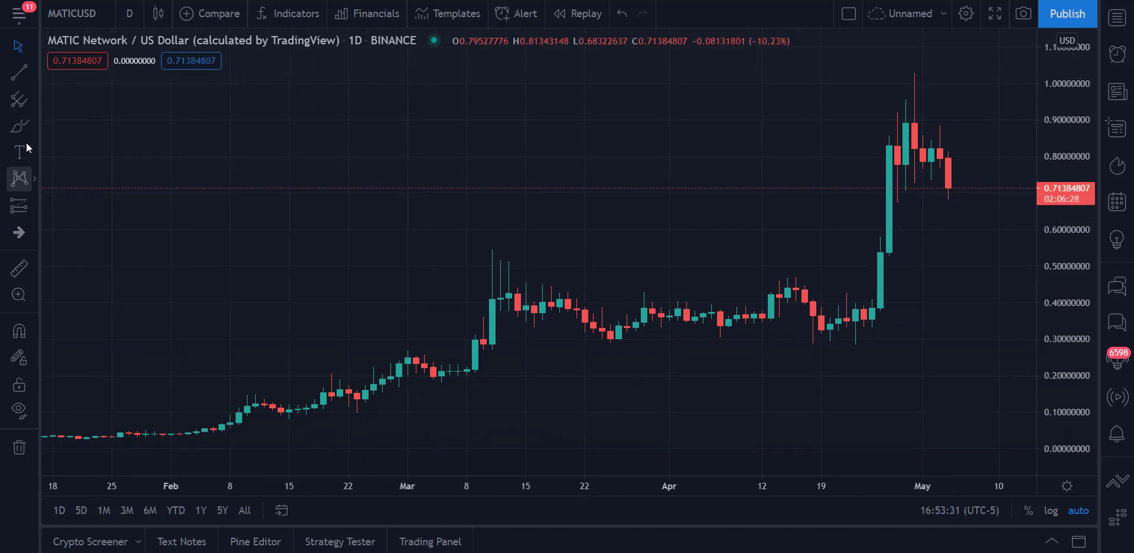
# Draw a Fib Retracement from the late-January low near 0.036 to the late-April high of 1.0249
pyautogui.click(34, 99)
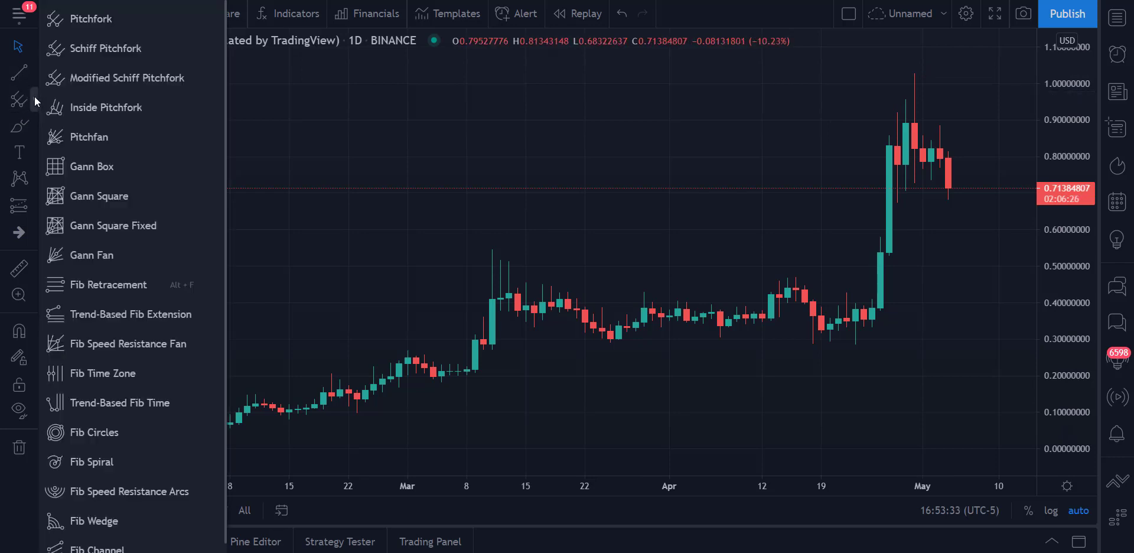
pyautogui.click(105, 282)
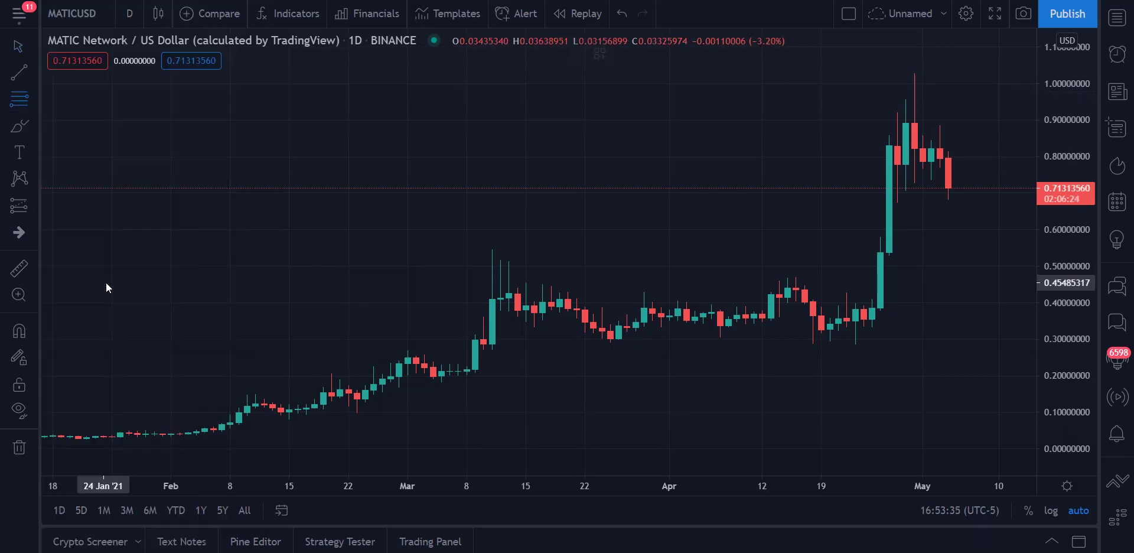
pyautogui.click(119, 436)
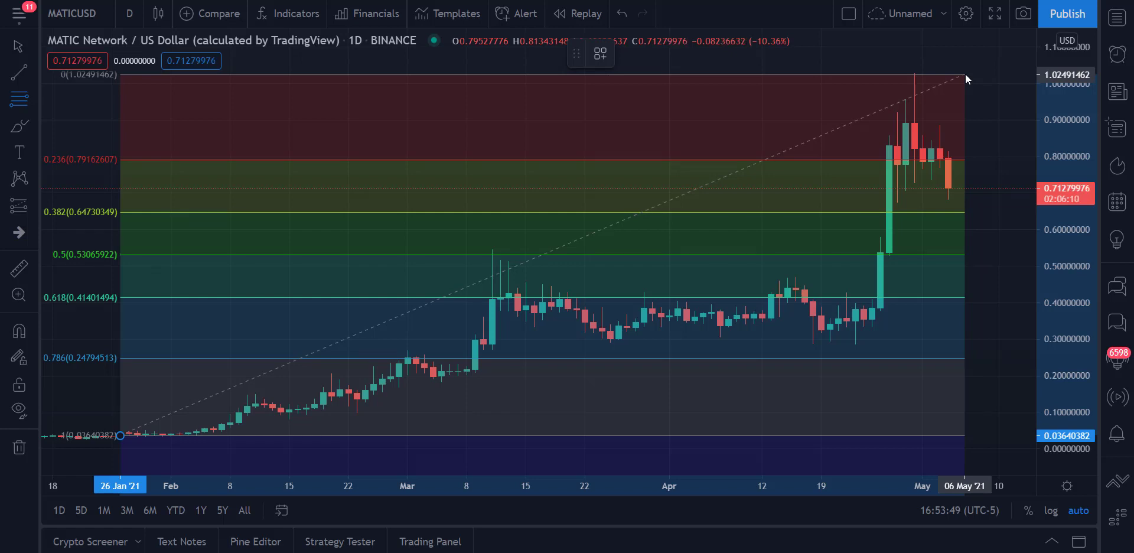
pyautogui.click(965, 73)
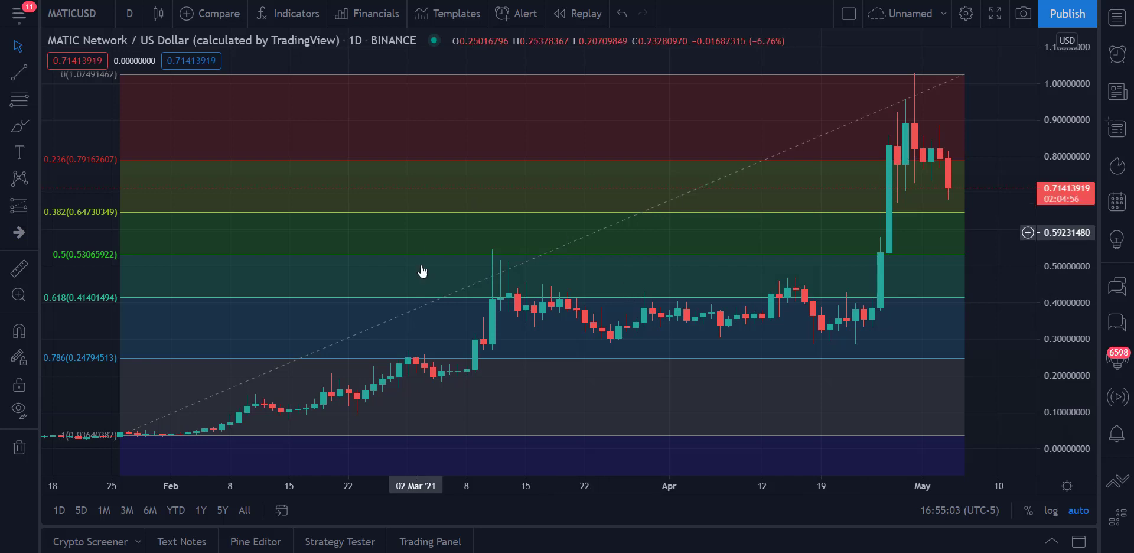
# Delete the Fibonacci retracement and draw a descending trend line from the late-April top to around 7 May
pyautogui.click(829, 74)
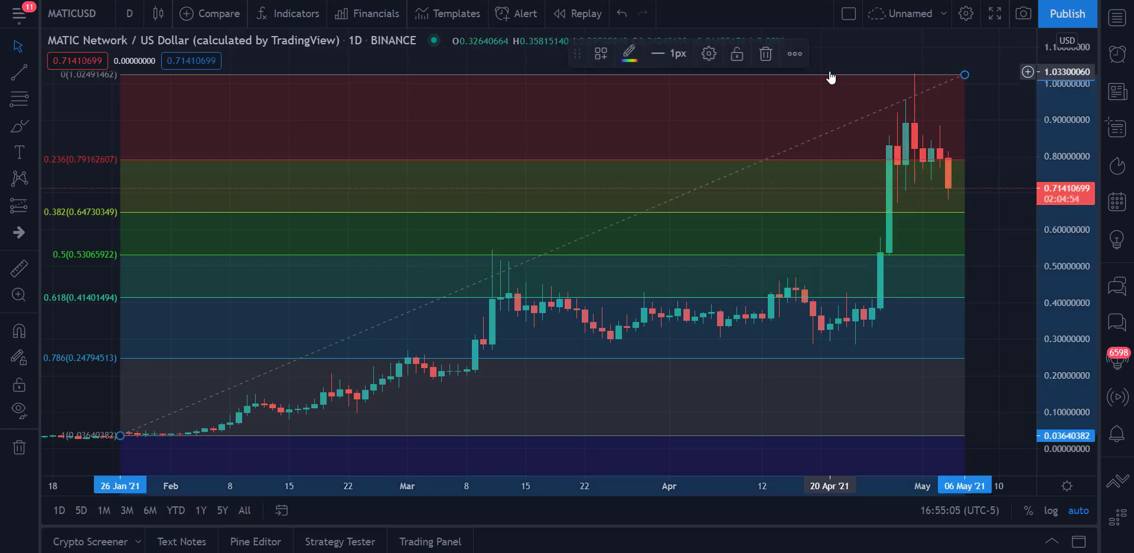
pyautogui.press('Delete')
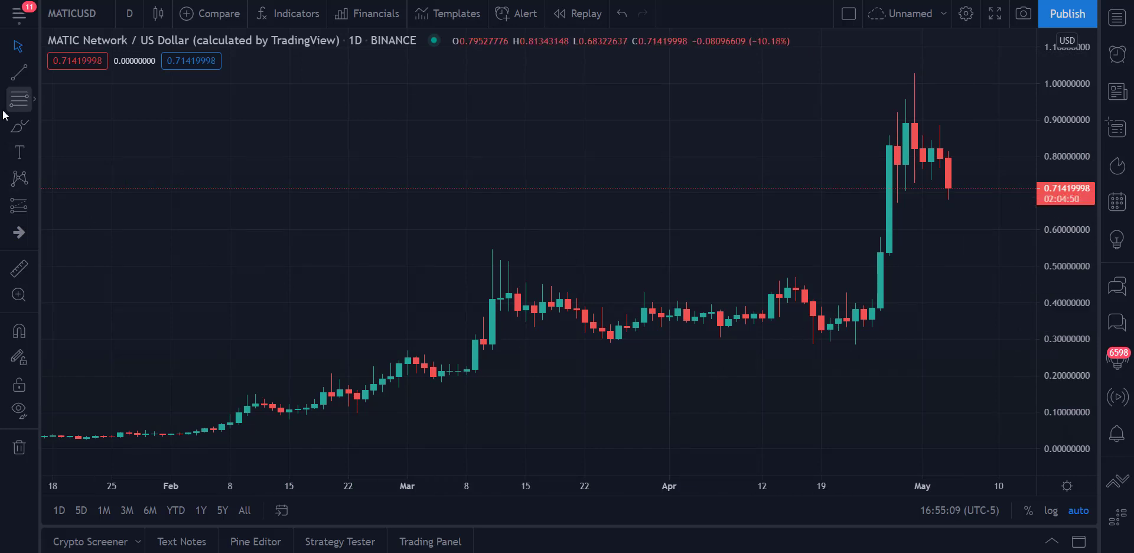
pyautogui.click(19, 73)
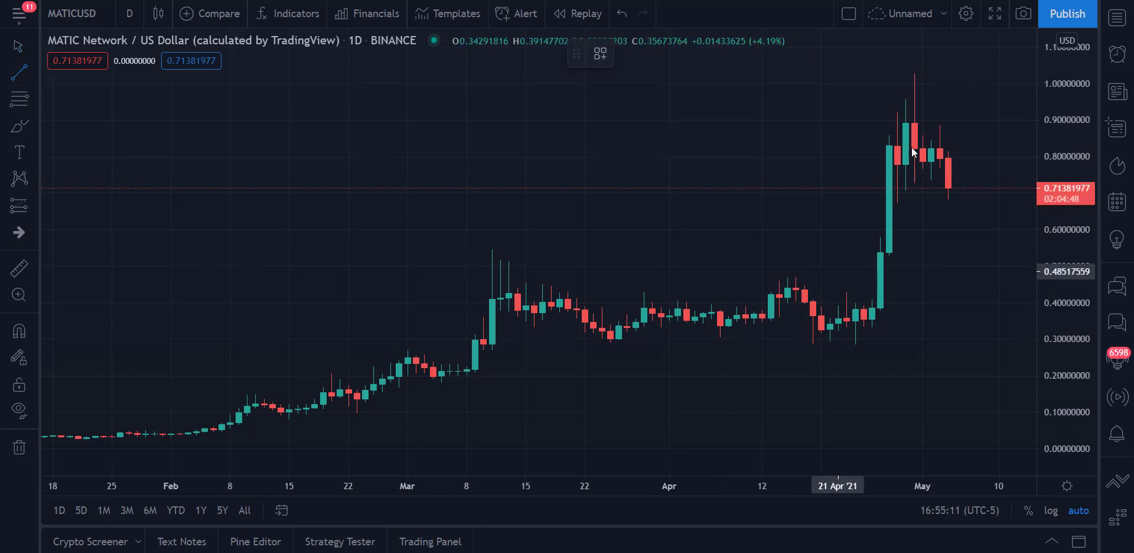
pyautogui.click(906, 106)
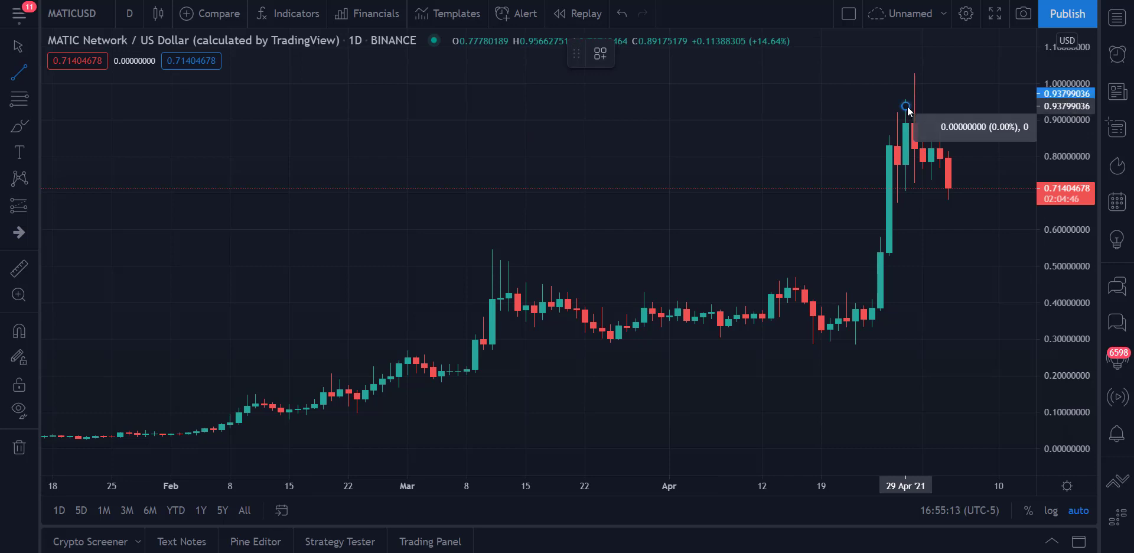
pyautogui.click(979, 158)
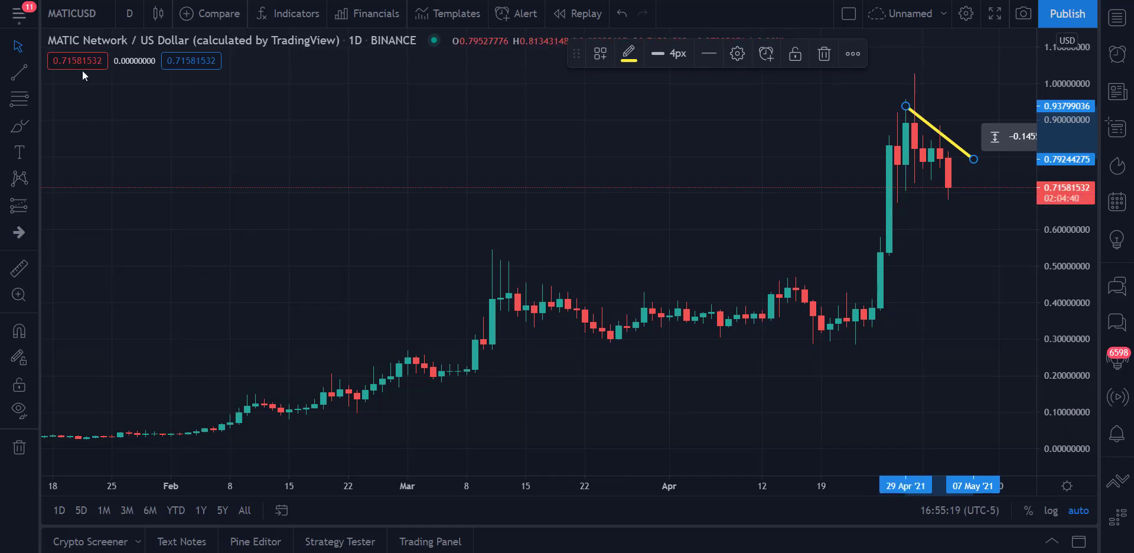
# Draw a second trend line from the late-April low to the first line's end, closing the triangle
pyautogui.click(19, 72)
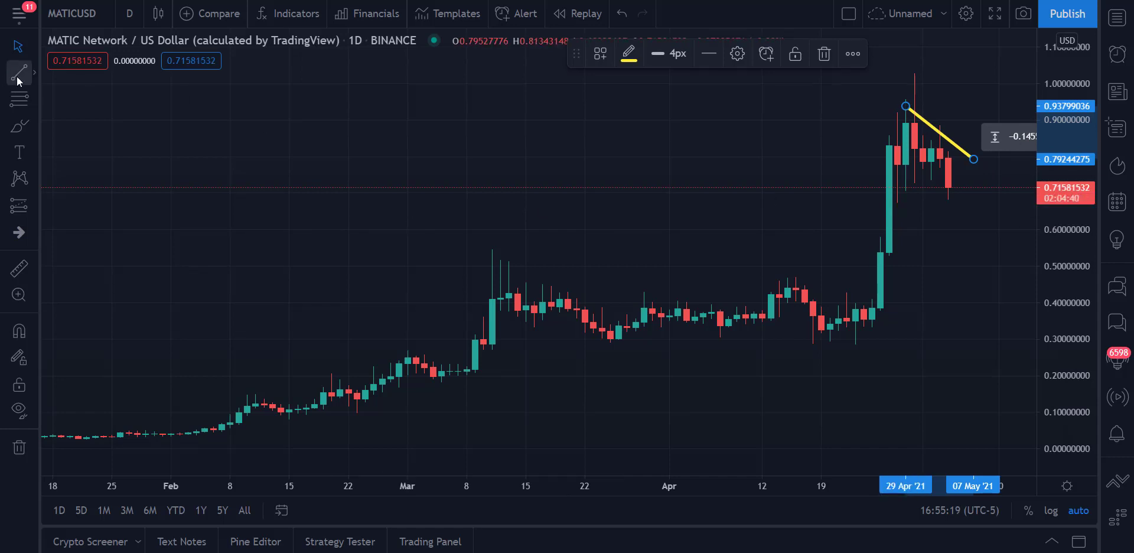
pyautogui.click(898, 202)
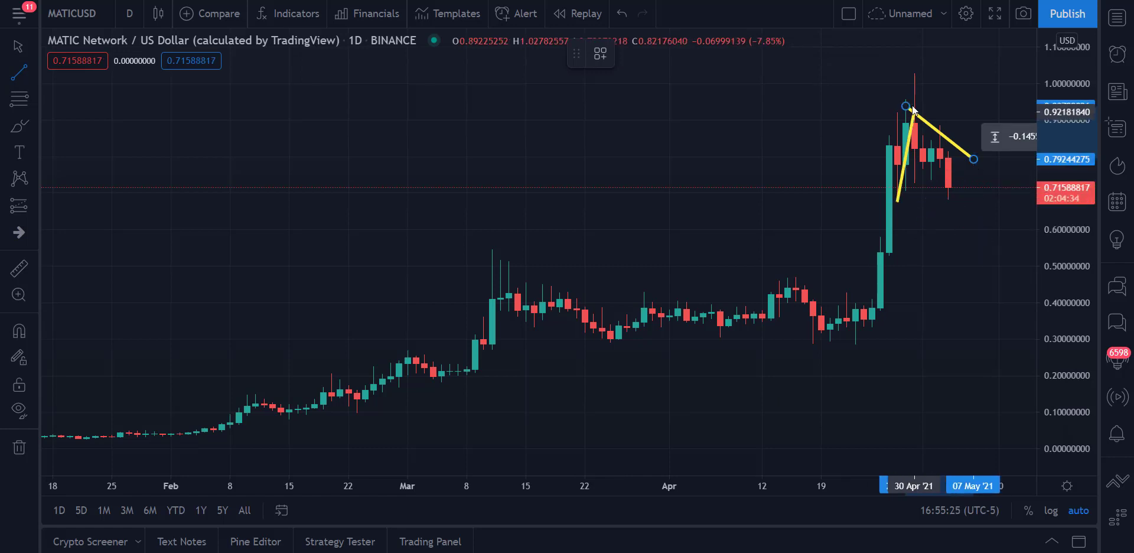
pyautogui.click(973, 159)
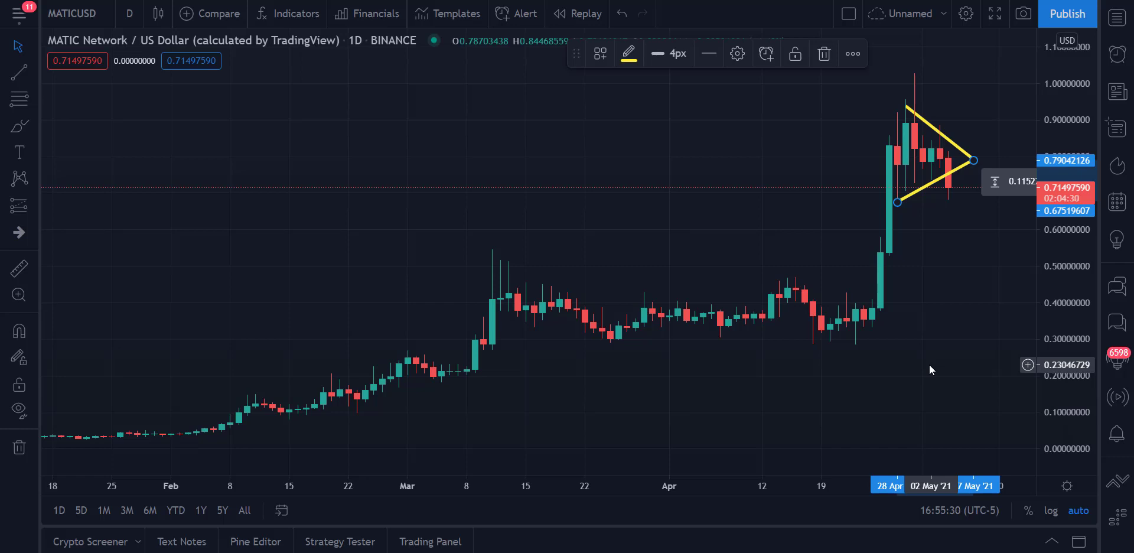
pyautogui.click(981, 136)
pyautogui.moveTo(981, 136); pyautogui.dragTo(809, 180)
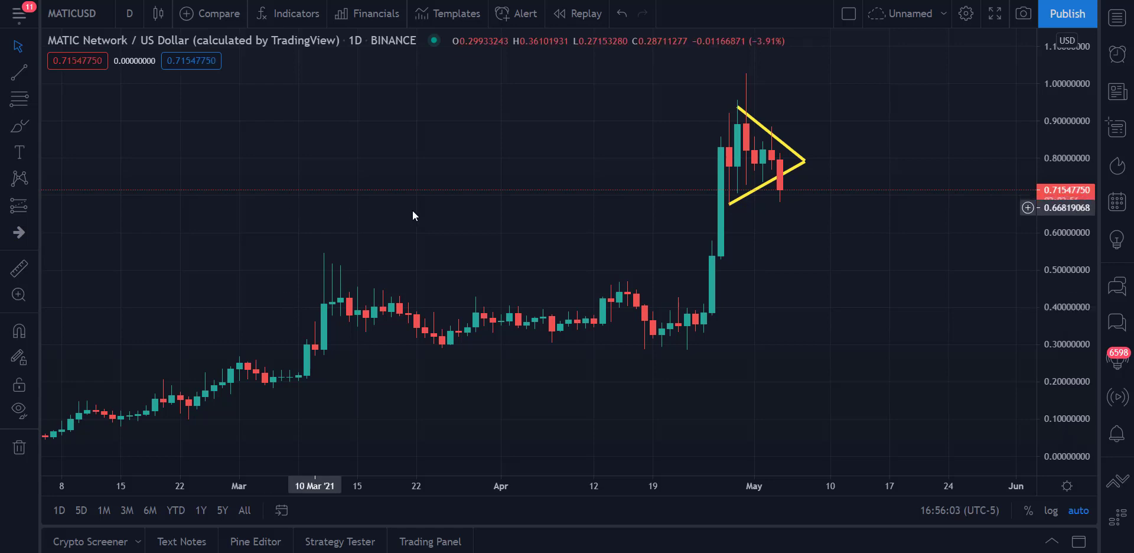
pyautogui.keyDown('shift'); pyautogui.click(729, 170); pyautogui.keyUp('shift')
pyautogui.click(760, 194)
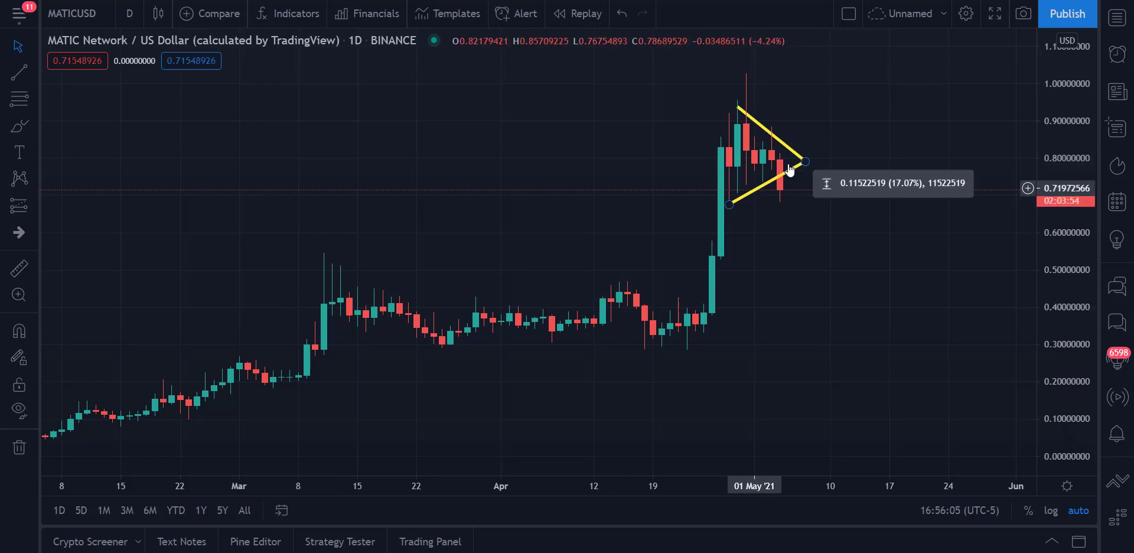
pyautogui.click(880, 114)
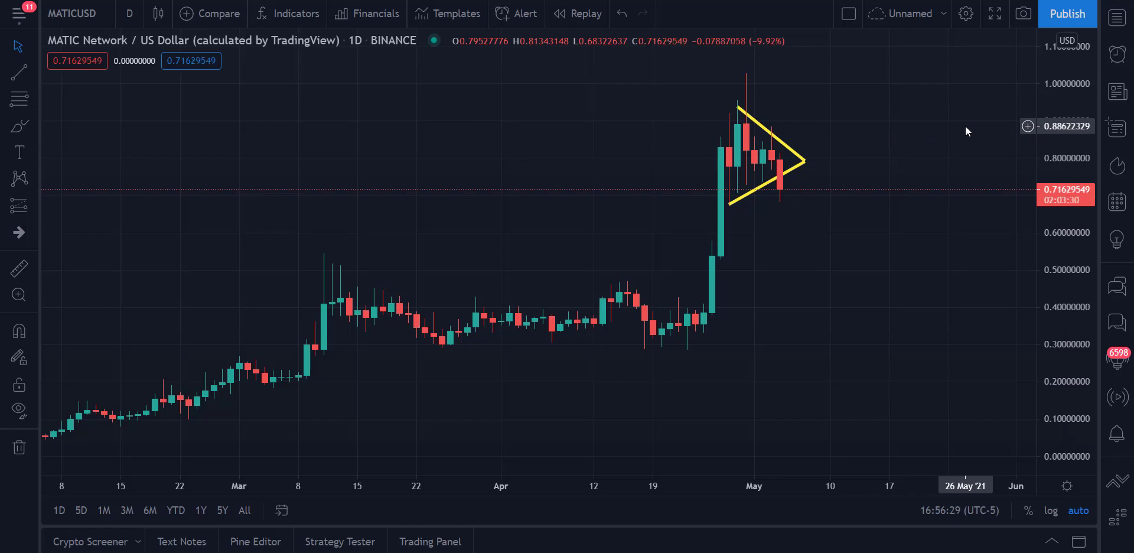
# Delete the upper and lower triangle trend lines, then stretch the time scale to widen the candles
pyautogui.click(794, 154)
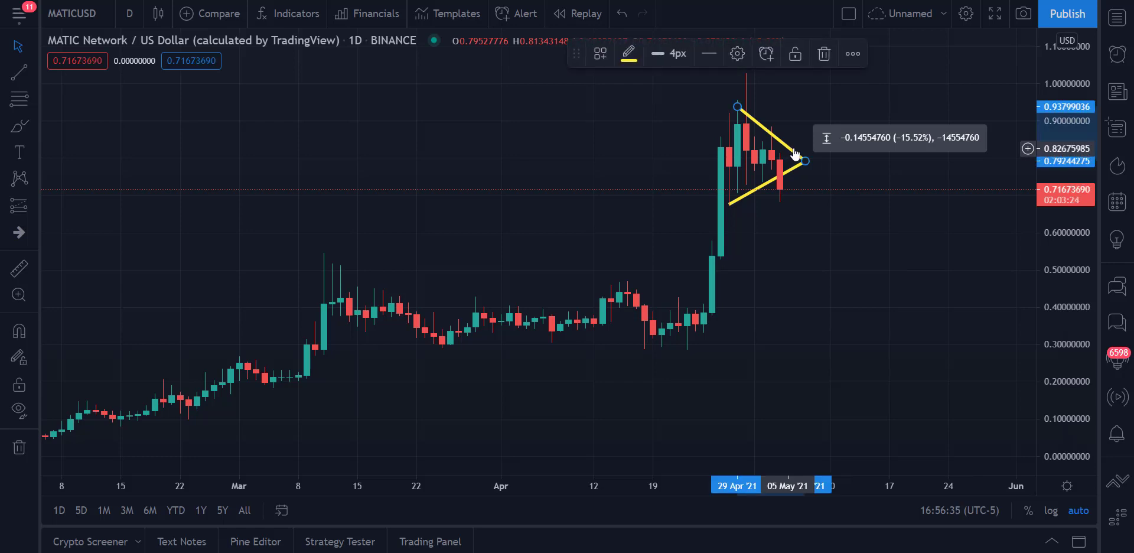
pyautogui.press('Delete')
pyautogui.click(799, 168)
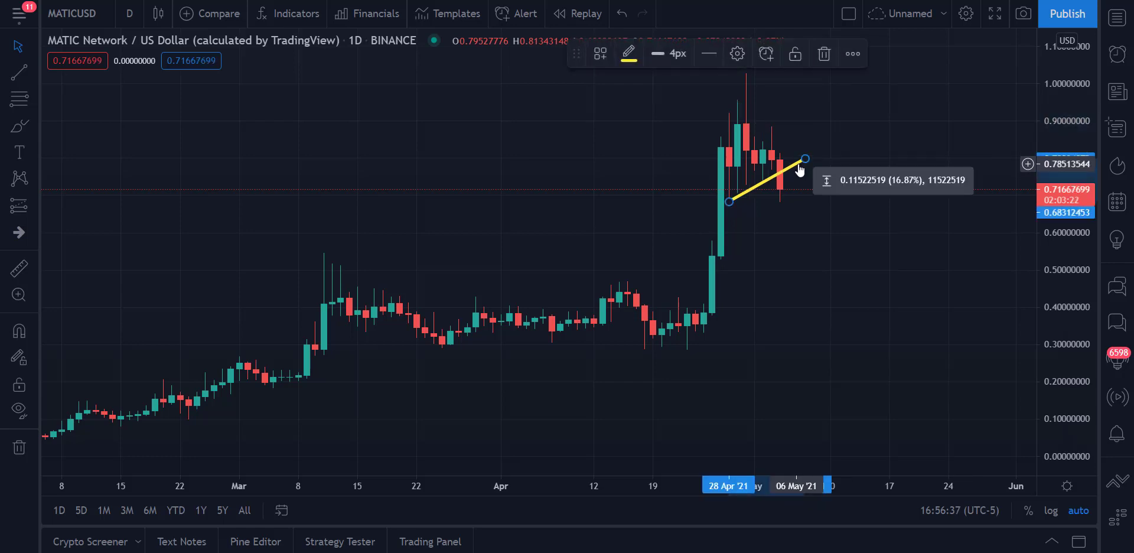
pyautogui.press('Delete')
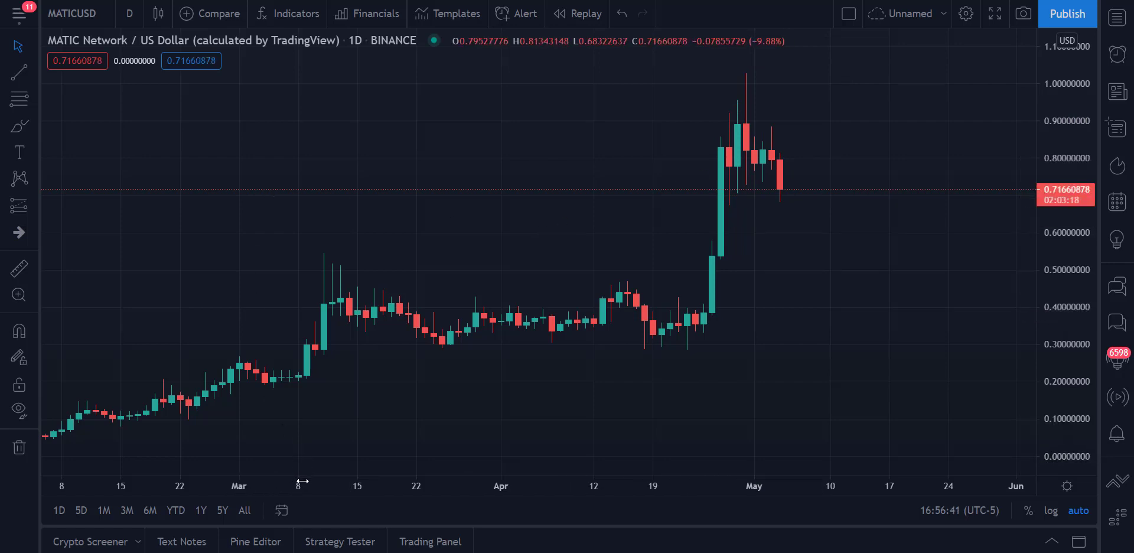
pyautogui.moveTo(302, 482); pyautogui.dragTo(320, 481)
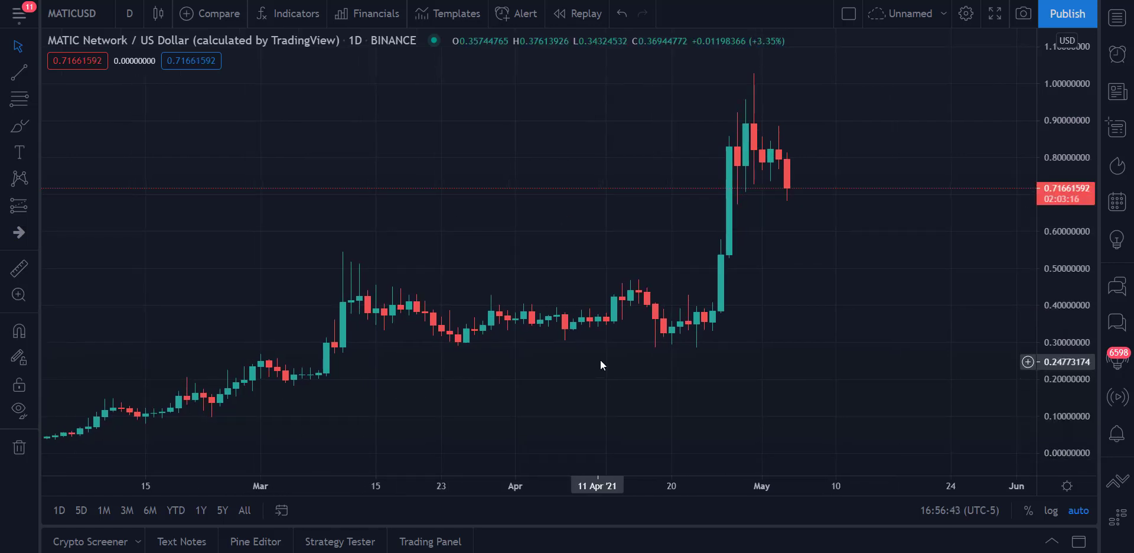